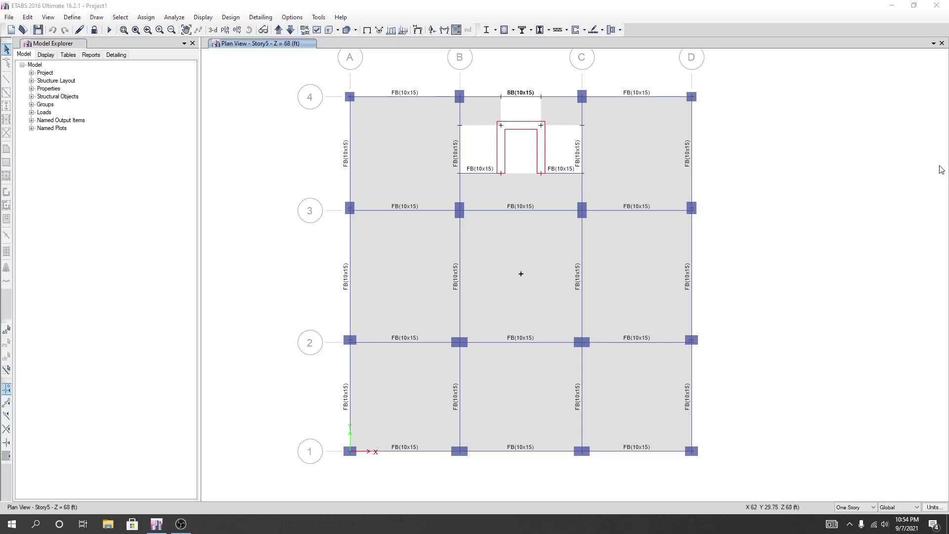
Switch to File Explorer, open All Excel file > All > Building Check file, and view the Soft story X & Y Direction workbook
{"action": "left_click", "coordinate": [891, 5]}
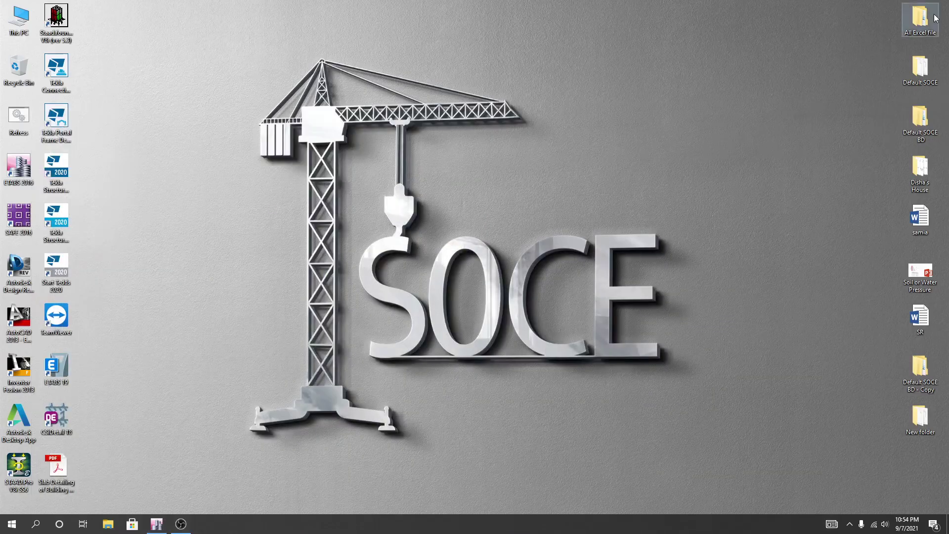
{"action": "double_click", "coordinate": [920, 20]}
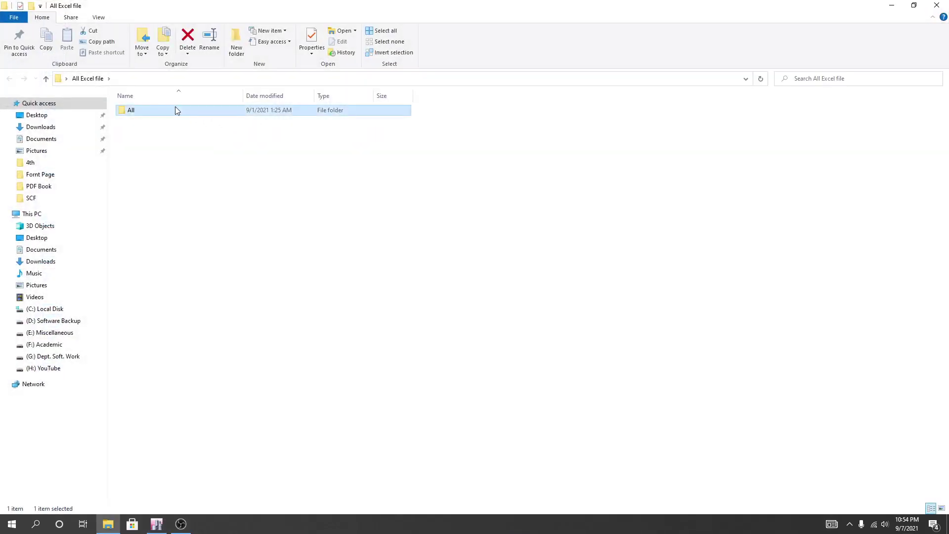
{"action": "double_click", "coordinate": [167, 111]}
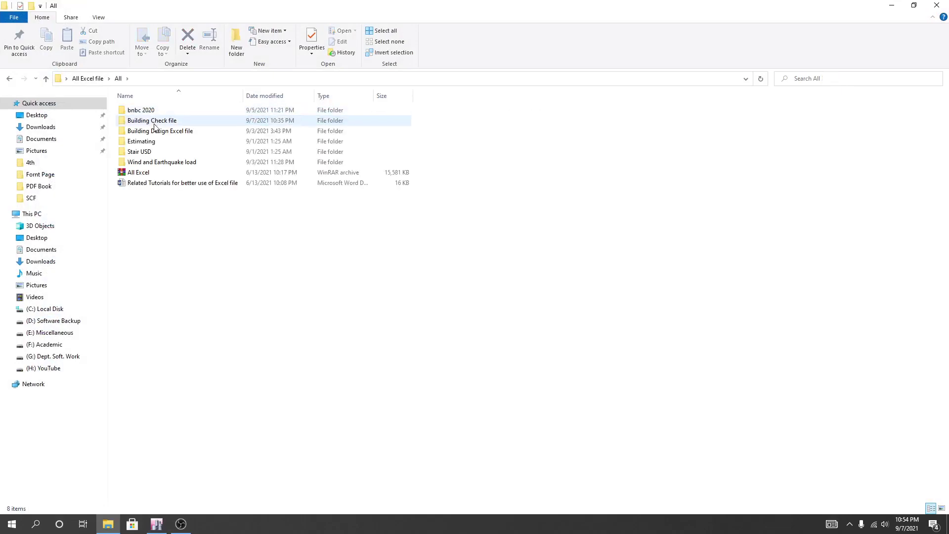
{"action": "double_click", "coordinate": [154, 121]}
{"action": "left_click", "coordinate": [143, 164]}
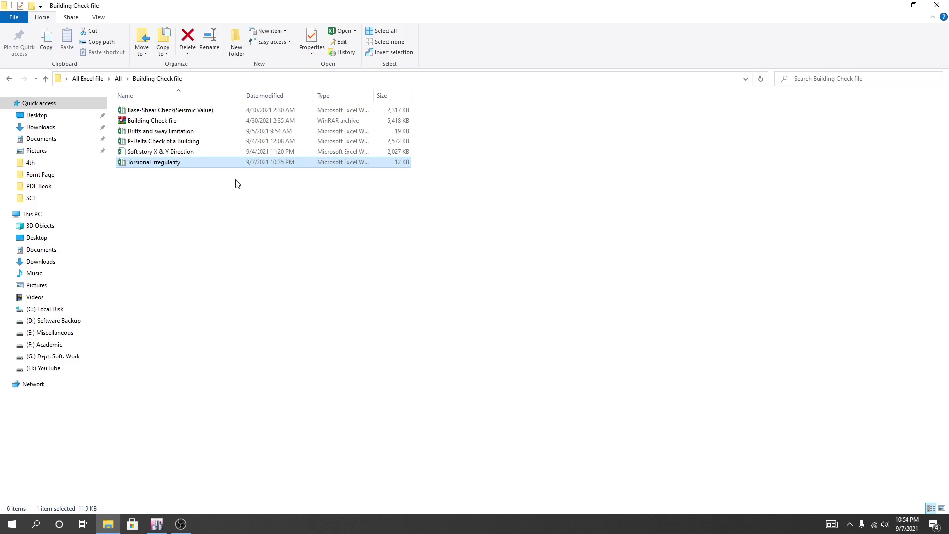
{"action": "double_click", "coordinate": [197, 152]}
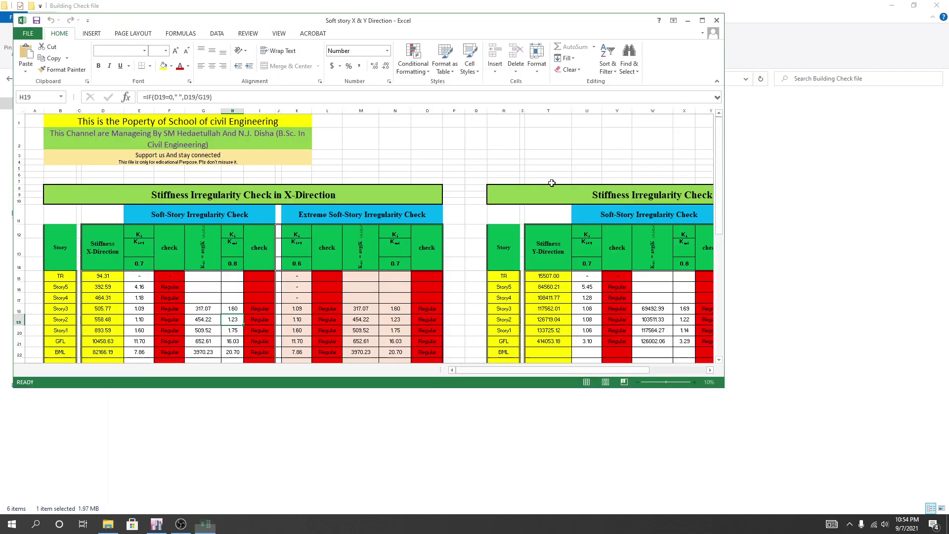
{"action": "left_click", "coordinate": [716, 20]}
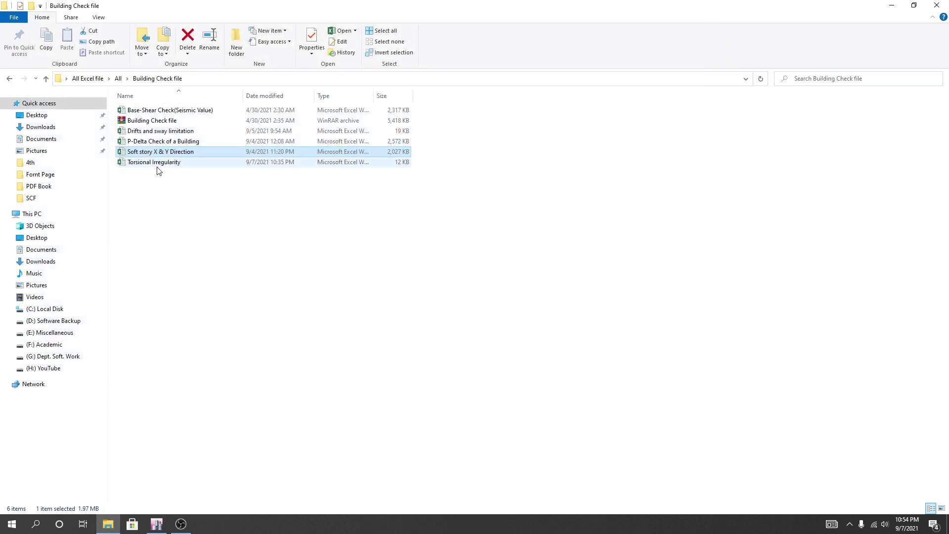
Open the Torsional Irregularity workbook, examine the torsion irregularity definition and check table, and close it
{"action": "left_click", "coordinate": [158, 166]}
{"action": "double_click", "coordinate": [181, 163]}
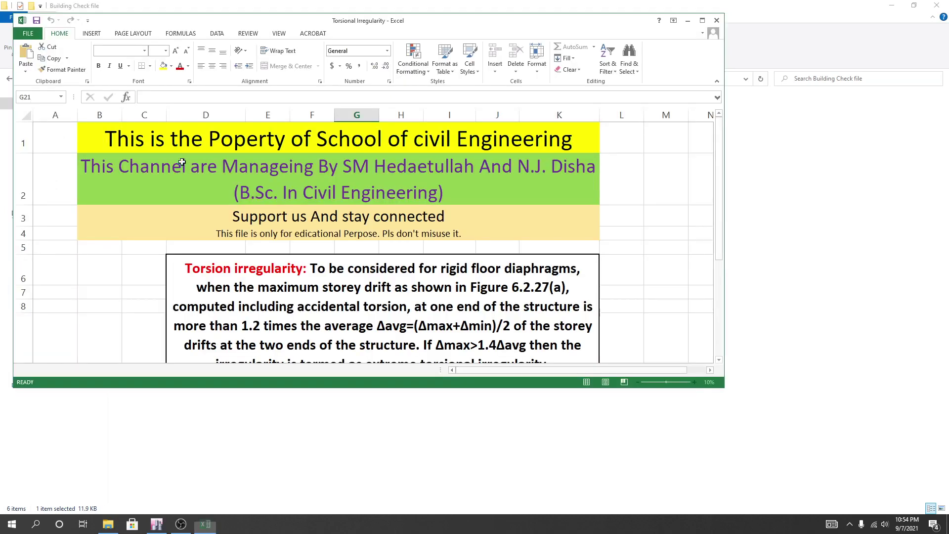
{"action": "left_click", "coordinate": [702, 20]}
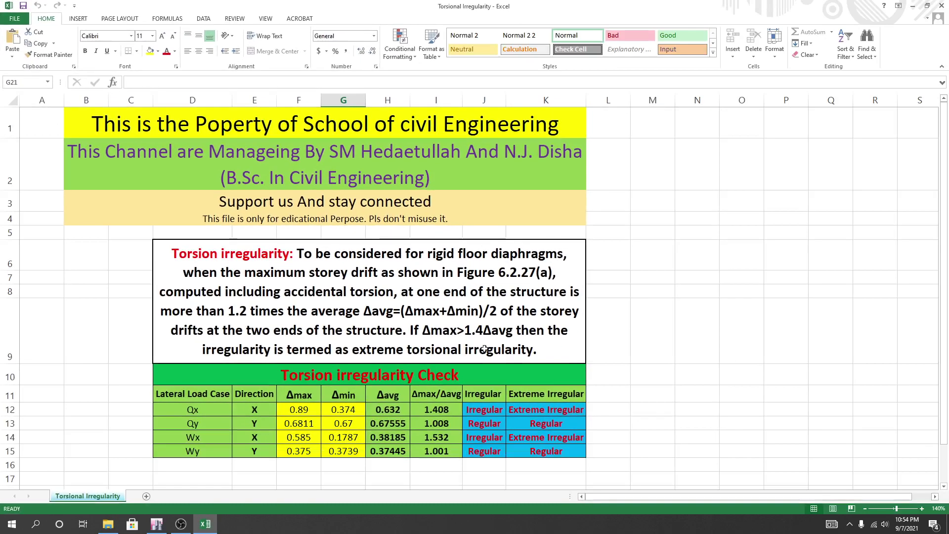
{"action": "scroll", "coordinate": [535, 233], "scroll_direction": "down", "scroll_amount": 2}
{"action": "scroll", "coordinate": [535, 233], "scroll_direction": "up", "scroll_amount": 2}
{"action": "scroll", "coordinate": [564, 410], "scroll_direction": "down", "scroll_amount": 2}
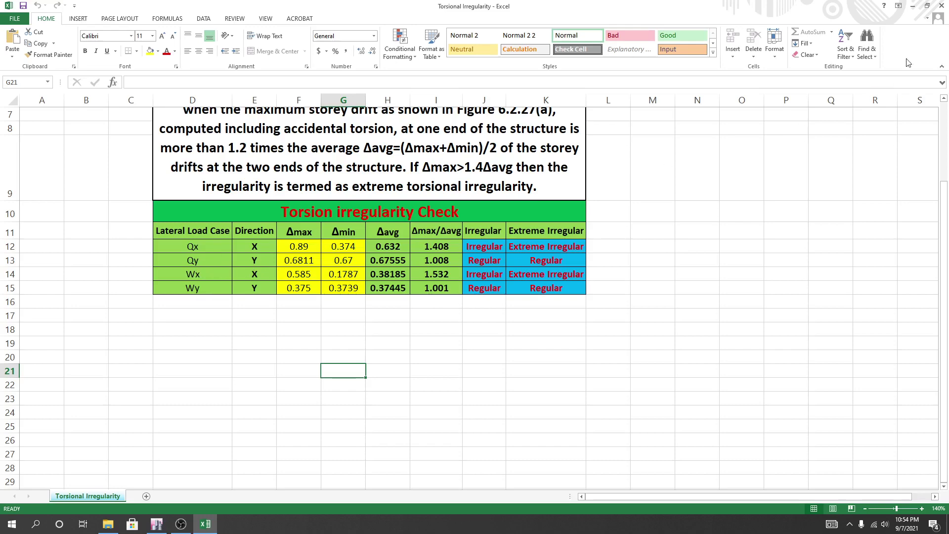
{"action": "left_click", "coordinate": [942, 5]}
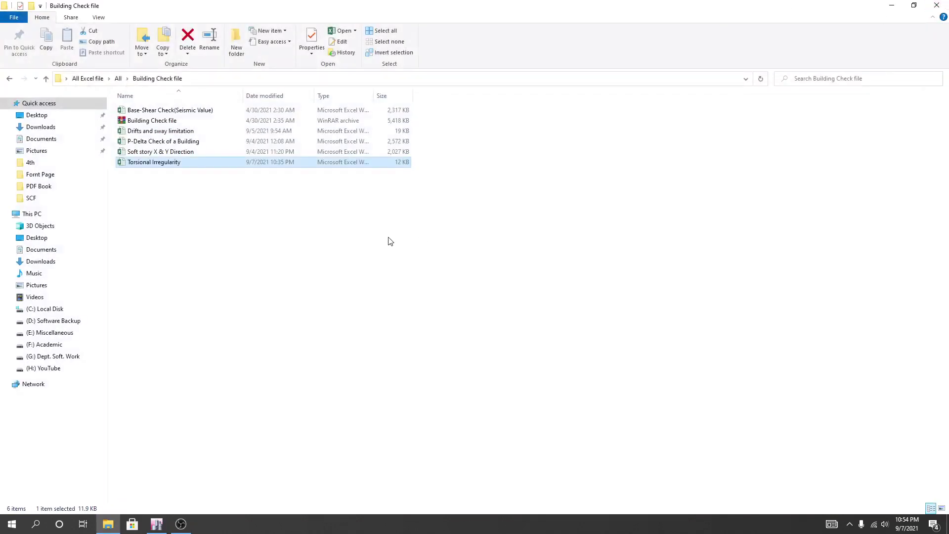
{"action": "key", "text": "super+d"}
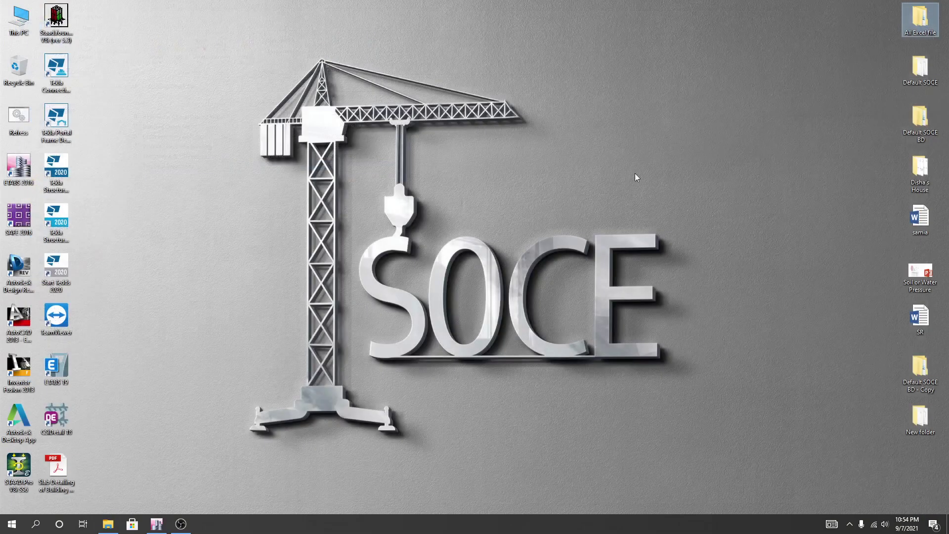
Switch back to ETABS, close it with the Project1 model, and refresh the cleared desktop
{"action": "left_click", "coordinate": [156, 524]}
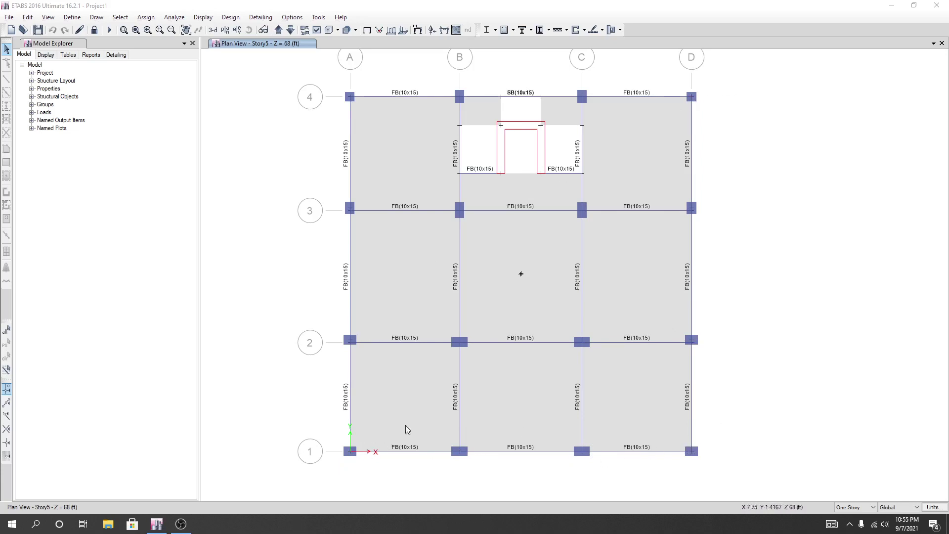
{"action": "middle_click_drag", "start_coordinate": [686, 482], "coordinate": [685, 469]}
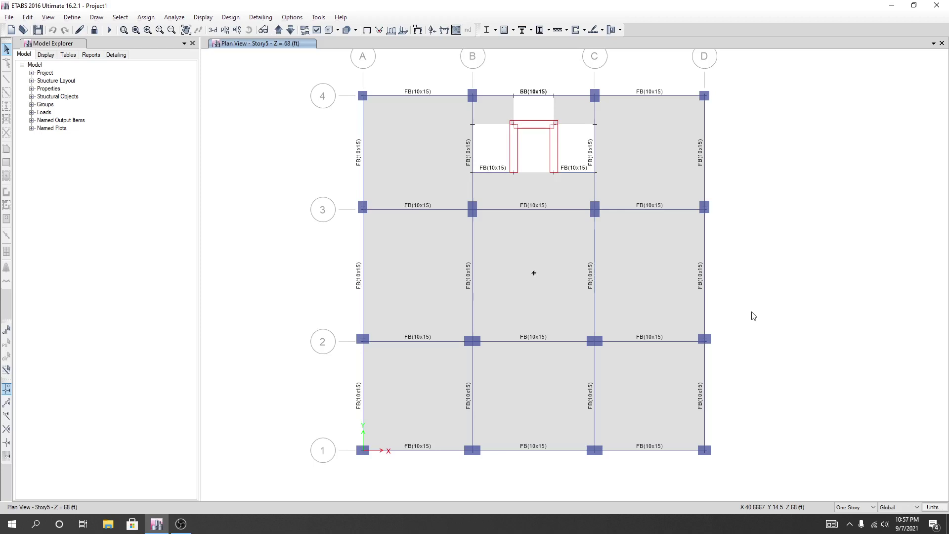
{"action": "middle_click_drag", "start_coordinate": [753, 317], "coordinate": [744, 316]}
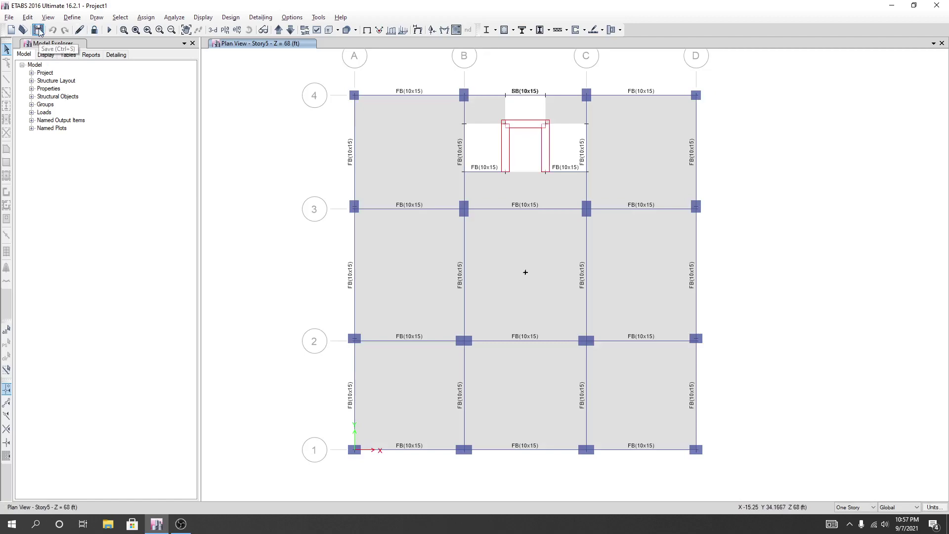
{"action": "left_click", "coordinate": [941, 5]}
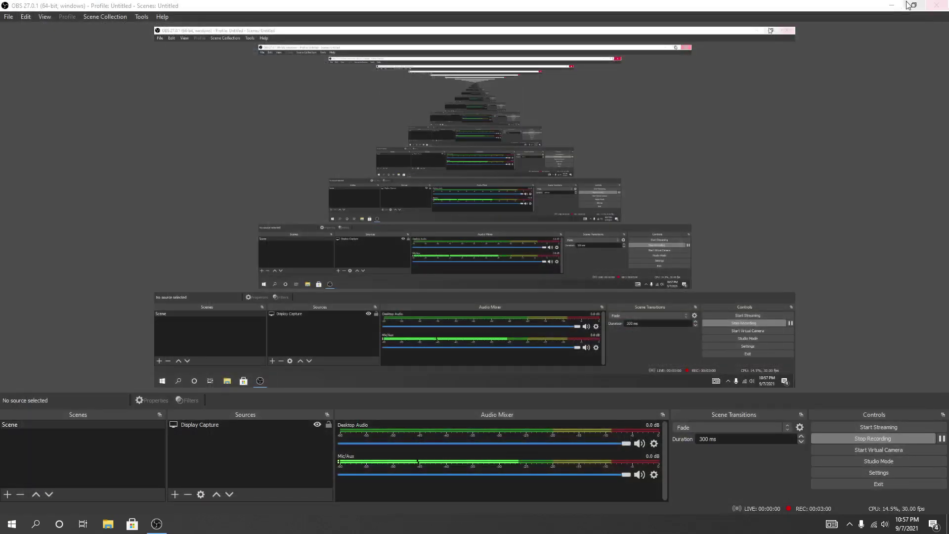
{"action": "left_click", "coordinate": [888, 7]}
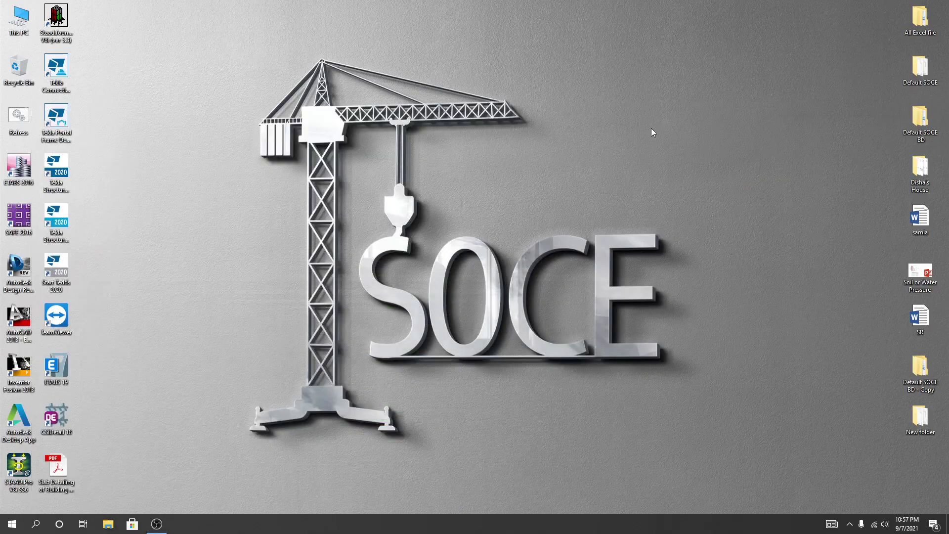
{"action": "right_click", "coordinate": [651, 130]}
{"action": "left_click", "coordinate": [684, 158]}
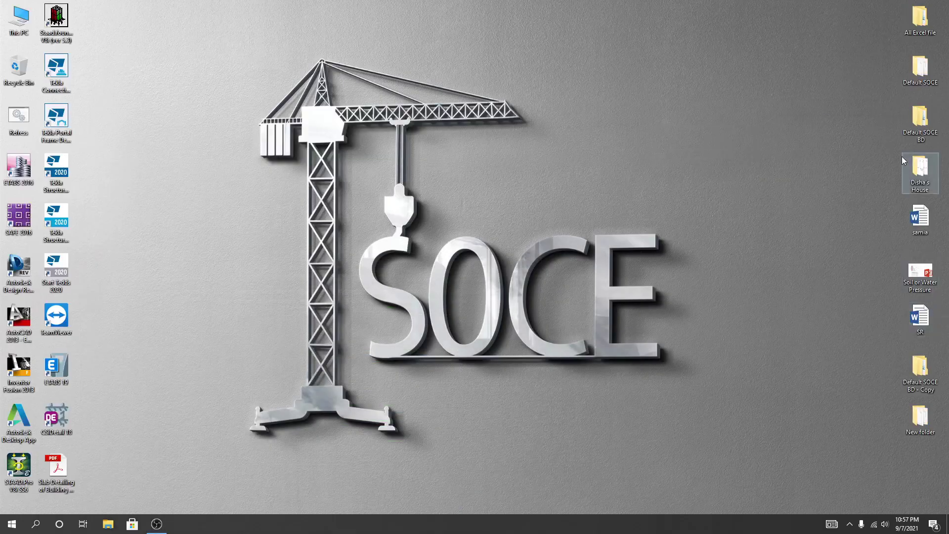
Open the Default SOCE BD folder and duplicate the SCF folder within it
{"action": "double_click", "coordinate": [921, 119]}
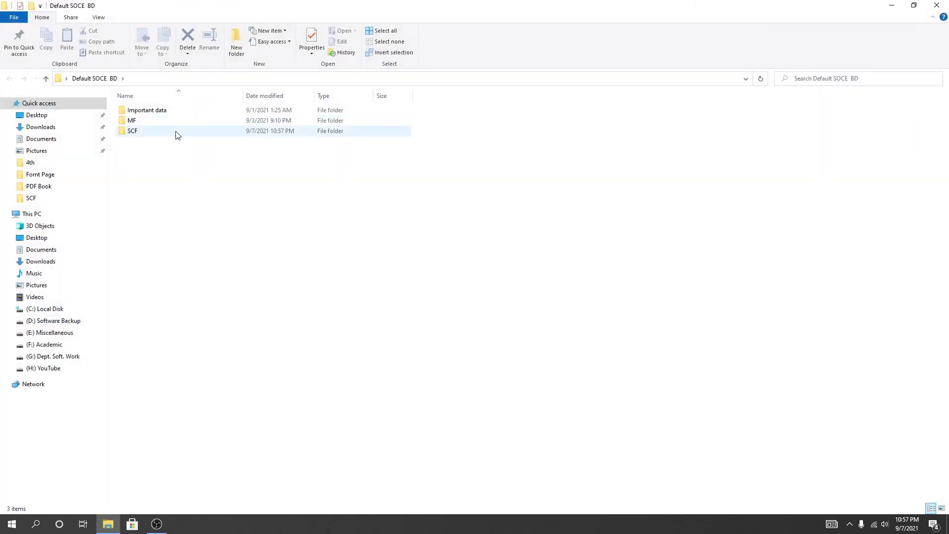
{"action": "left_click", "coordinate": [137, 131]}
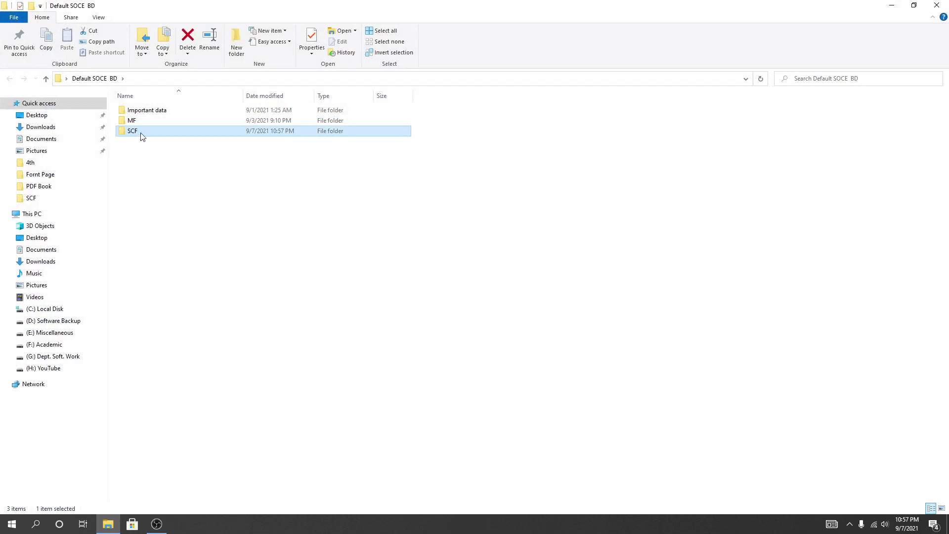
{"action": "left_click_drag", "start_coordinate": [140, 134], "coordinate": [155, 183]}
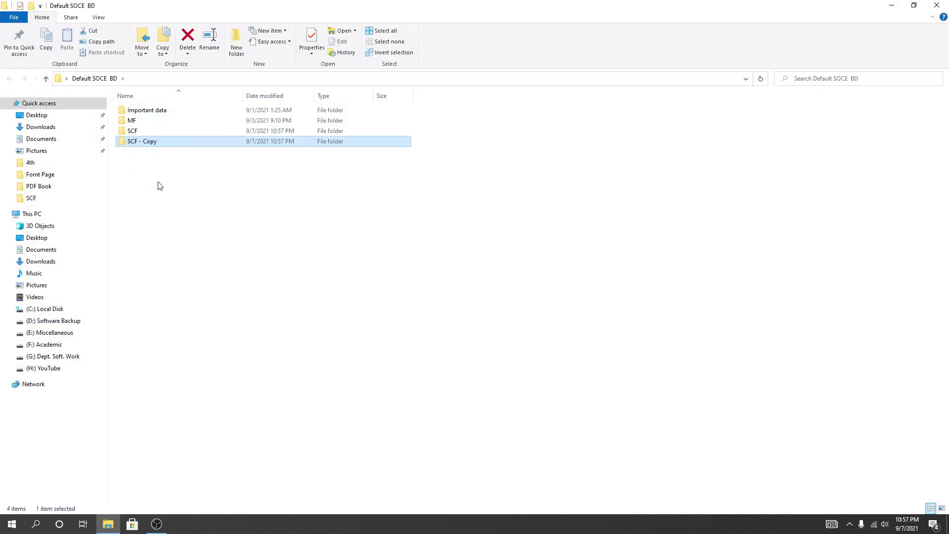
Rename the copied SCF folder as UCF and close the folder window
{"action": "left_click", "coordinate": [141, 142]}
{"action": "left_click_drag", "start_coordinate": [158, 142], "coordinate": [139, 141]}
{"action": "key", "text": "BackSpace"}
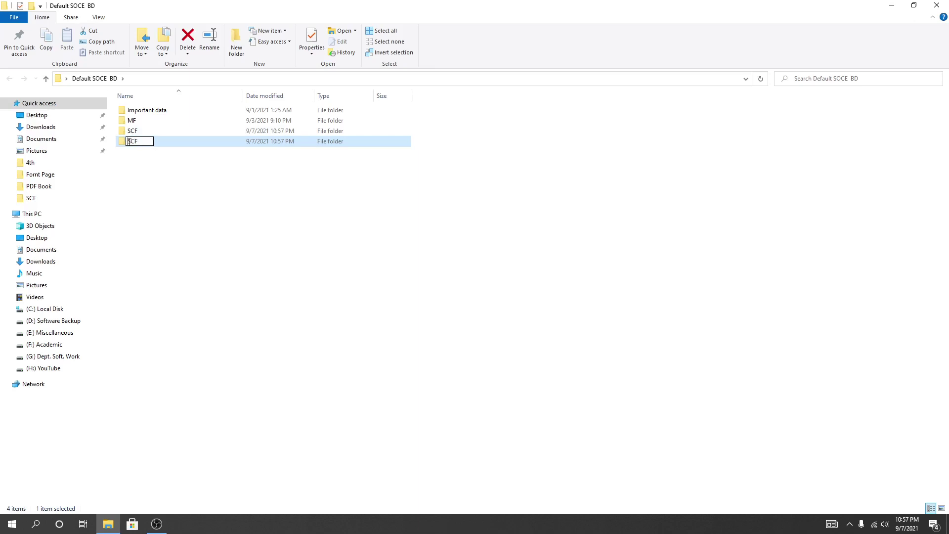
{"action": "left_click_drag", "start_coordinate": [132, 141], "coordinate": [128, 142]}
{"action": "type", "text": "U"}
{"action": "left_click", "coordinate": [173, 216]}
{"action": "left_click", "coordinate": [143, 143]}
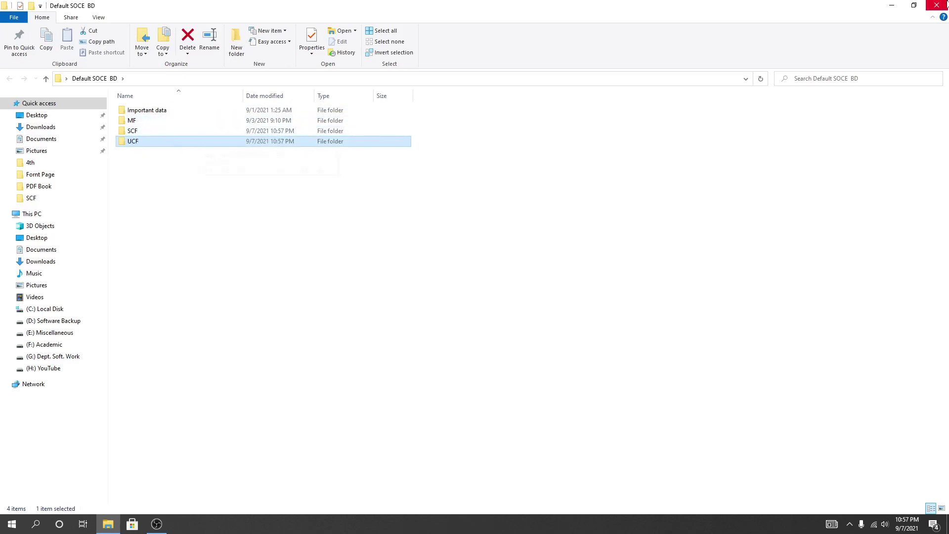
{"action": "left_click", "coordinate": [936, 5]}
Start ETABS 2016 and open the Project1 model from the UCF folder inside Default SOCE BD
{"action": "double_click", "coordinate": [31, 171]}
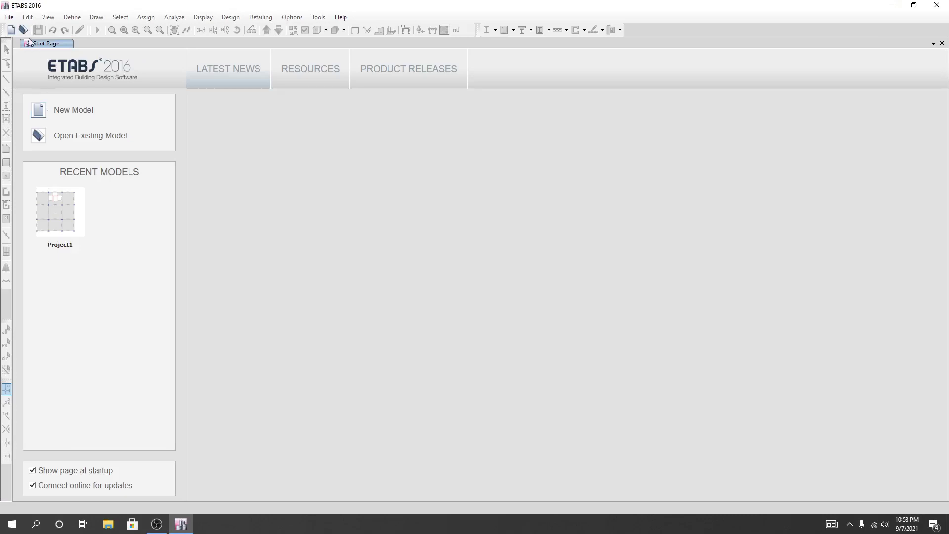
{"action": "left_click", "coordinate": [22, 28]}
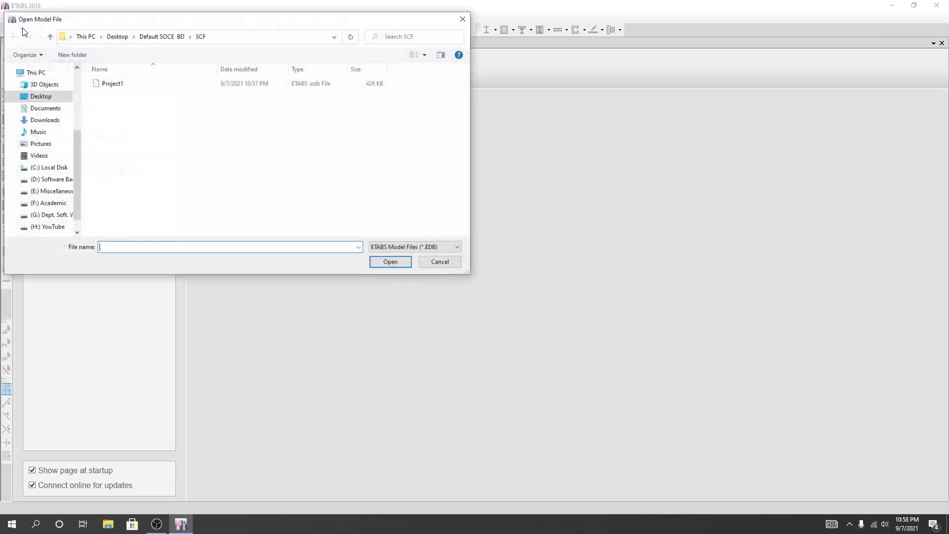
{"action": "left_click", "coordinate": [164, 37]}
{"action": "left_click", "coordinate": [111, 116]}
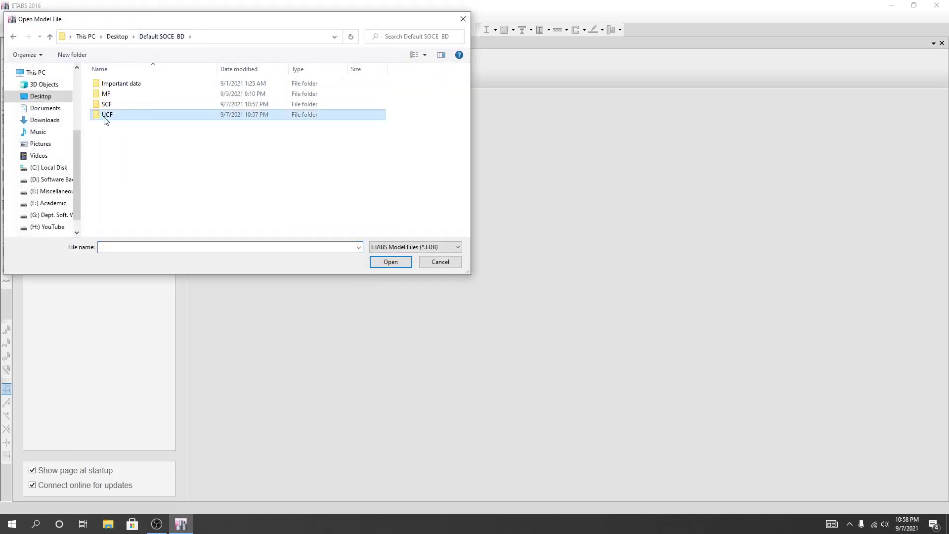
{"action": "double_click", "coordinate": [110, 116]}
{"action": "left_click", "coordinate": [126, 83]}
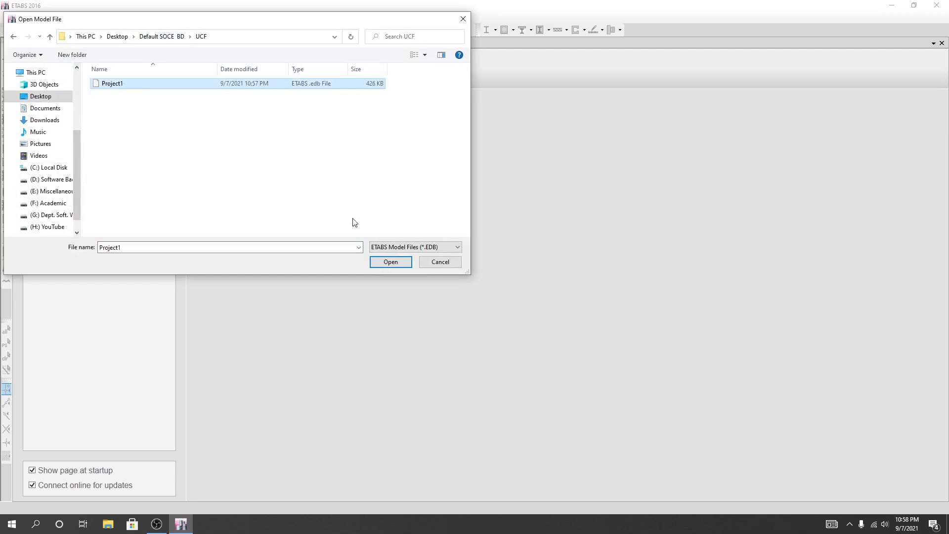
{"action": "left_click", "coordinate": [392, 263]}
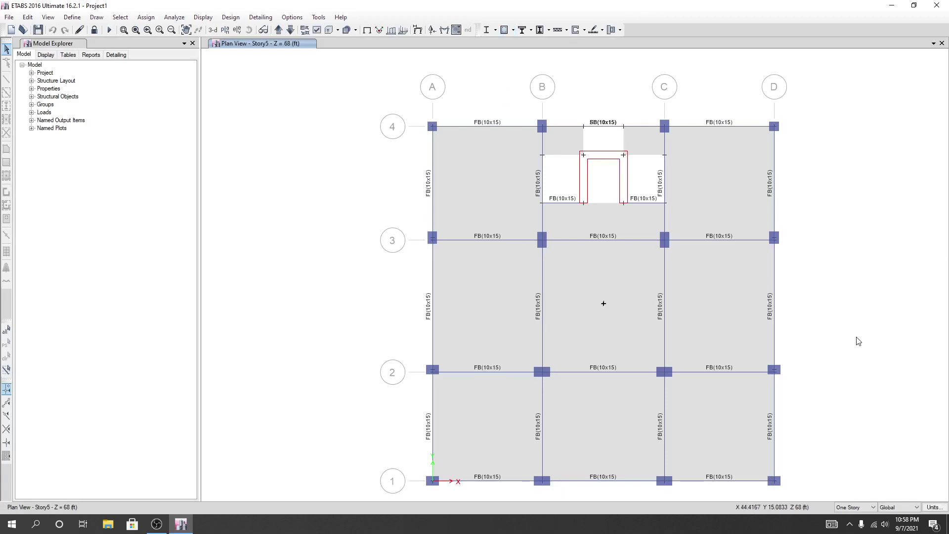
Change the Story5 plan window to a 3-D view of the whole building
{"action": "middle_click_drag", "start_coordinate": [857, 339], "coordinate": [799, 314]}
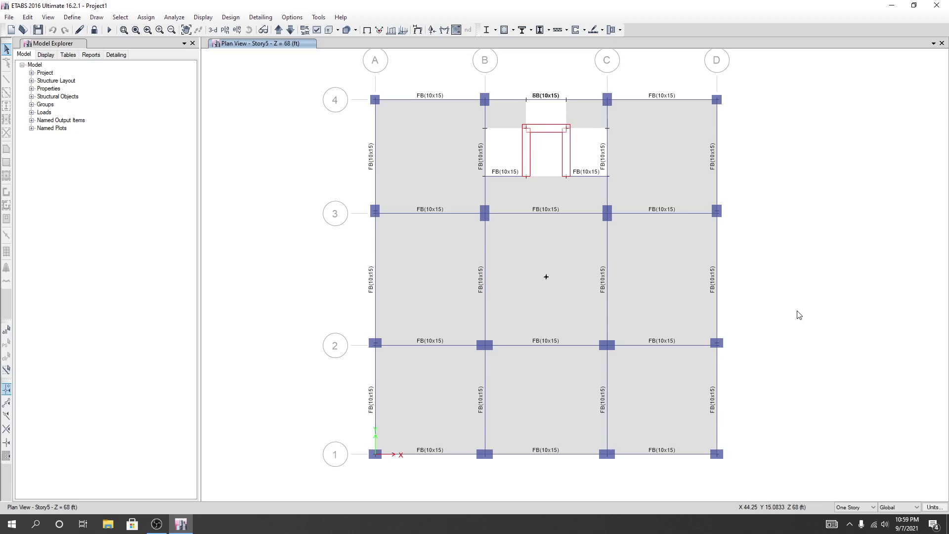
{"action": "middle_click_drag", "start_coordinate": [854, 310], "coordinate": [839, 307]}
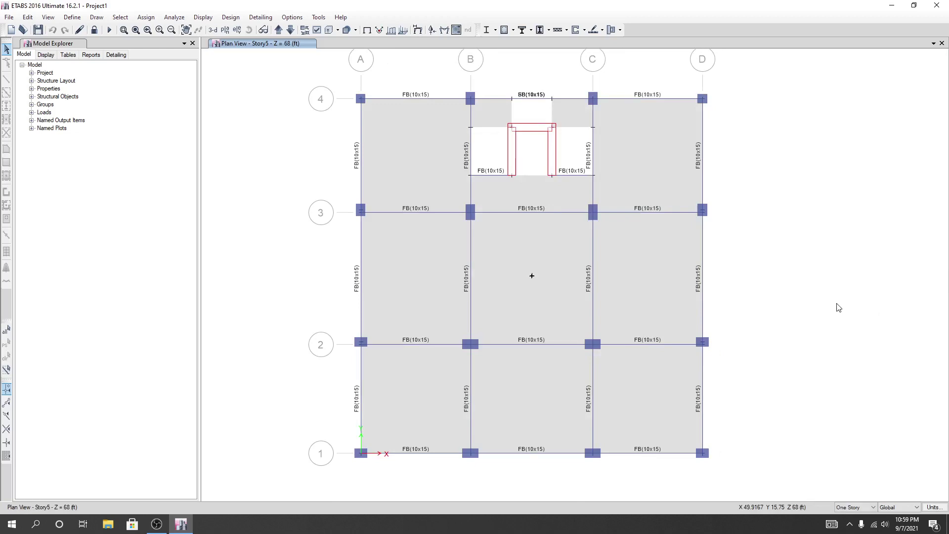
{"action": "middle_click_drag", "start_coordinate": [852, 305], "coordinate": [805, 303]}
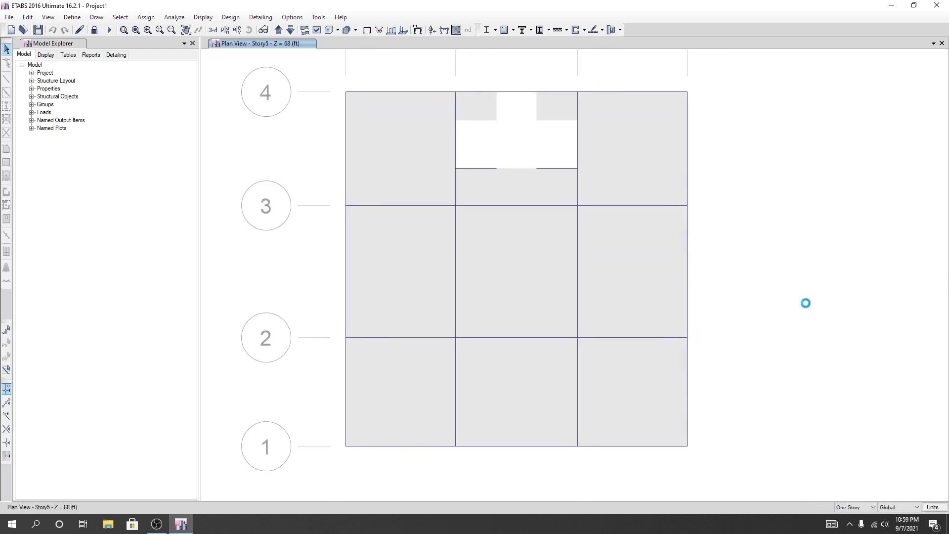
{"action": "middle_click_drag", "start_coordinate": [746, 303], "coordinate": [752, 306]}
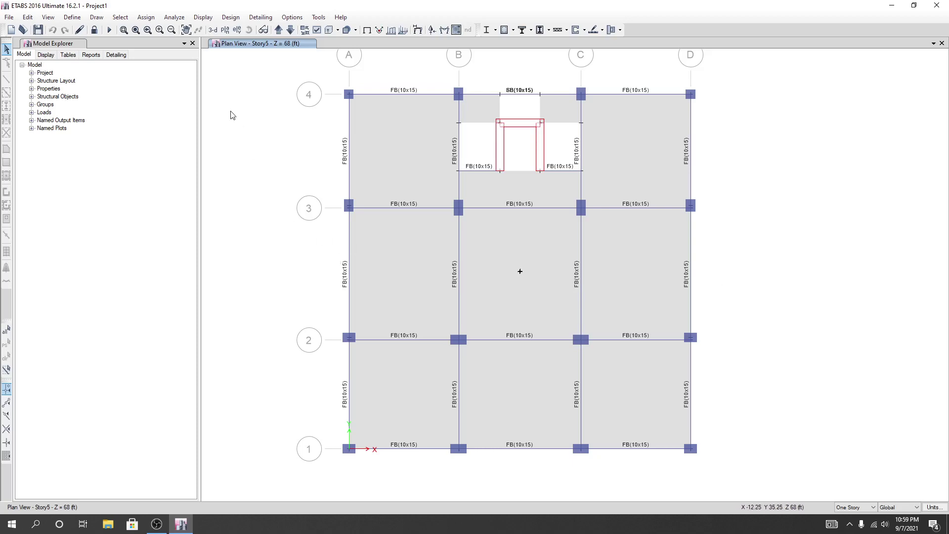
{"action": "left_click", "coordinate": [218, 31]}
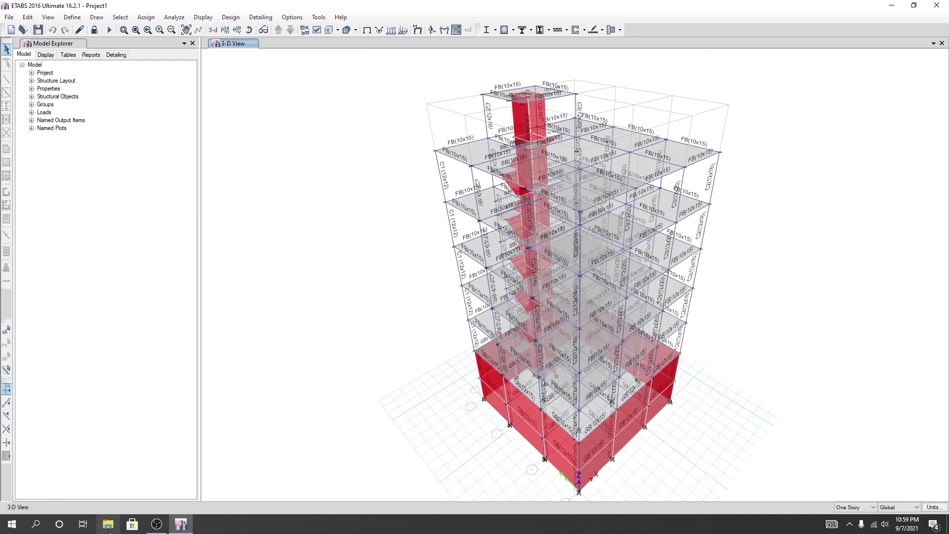
Open the Default SOCE BD folder on the desktop and look into the Modifier folder inside Important data
{"action": "left_click", "coordinate": [180, 524]}
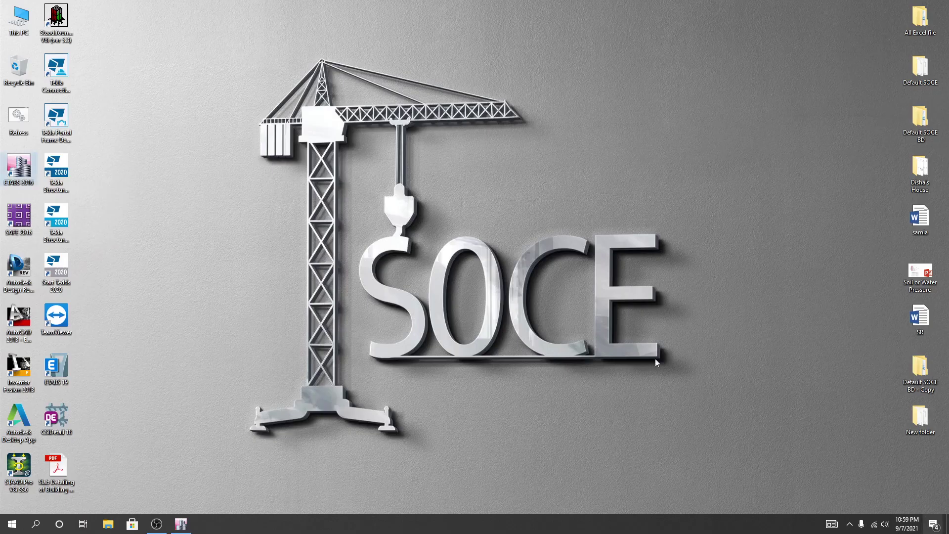
{"action": "double_click", "coordinate": [920, 120]}
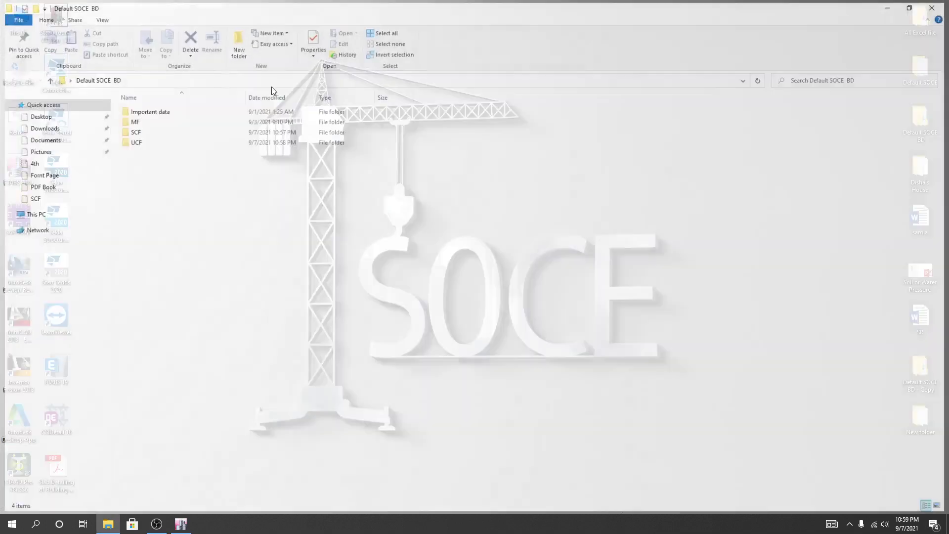
{"action": "double_click", "coordinate": [175, 115]}
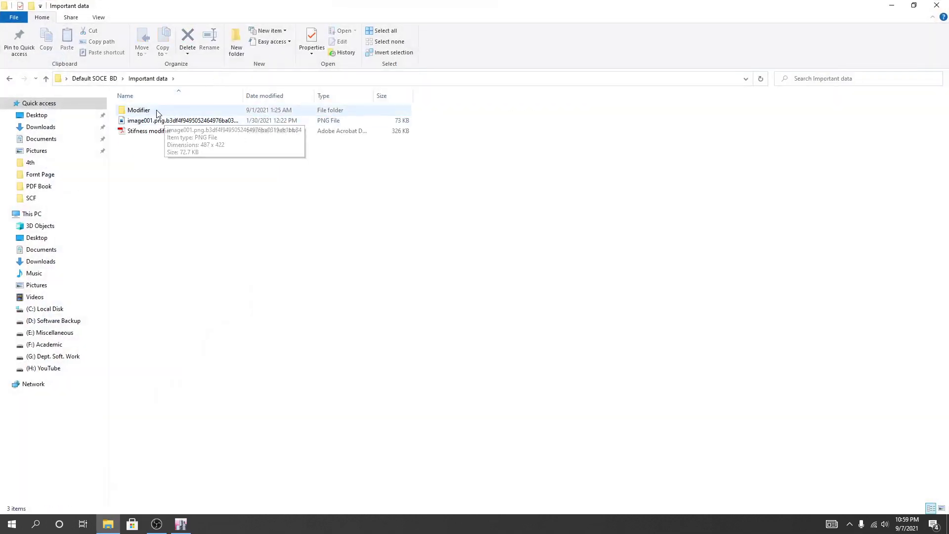
{"action": "left_click", "coordinate": [157, 113]}
{"action": "double_click", "coordinate": [158, 112]}
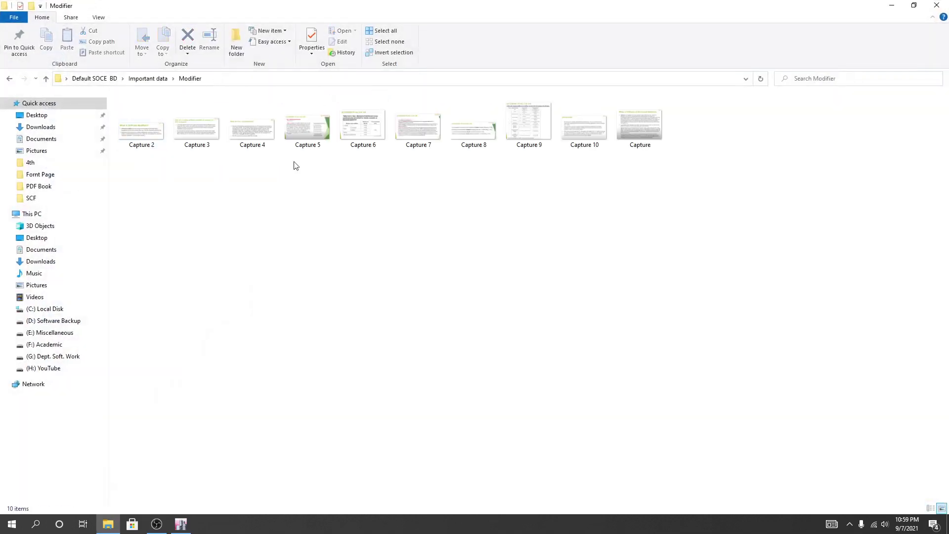
Open the image001 table of cracked-element stiffness modifiers from the Important data folder and enlarge it to read the values
{"action": "left_click", "coordinate": [9, 79]}
{"action": "left_click", "coordinate": [189, 124]}
{"action": "double_click", "coordinate": [189, 123]}
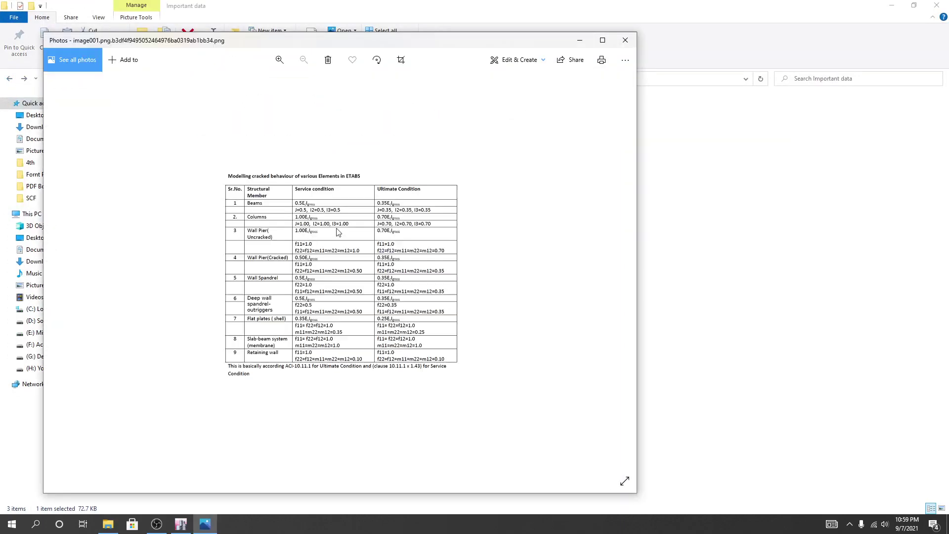
{"action": "left_click", "coordinate": [603, 40]}
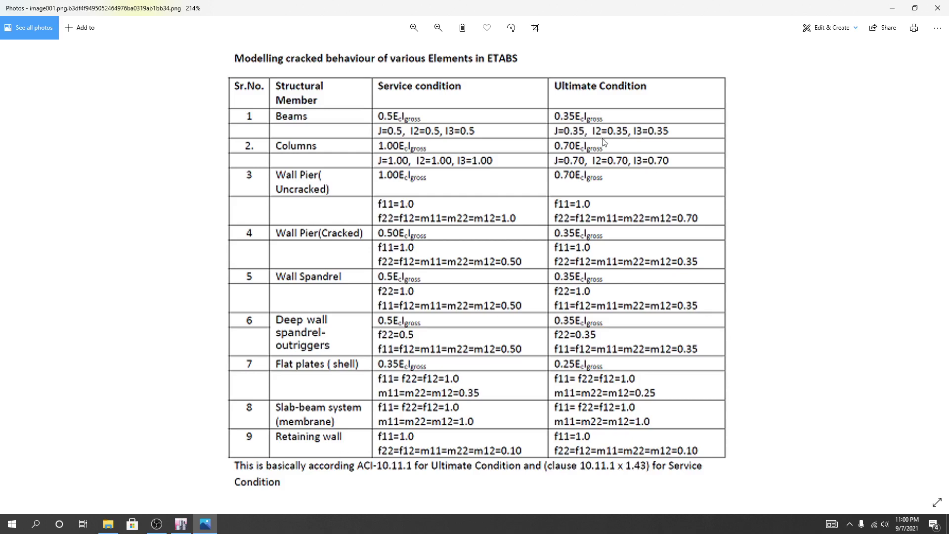
Switch back to ETABS and unlock the model for editing
{"action": "left_click", "coordinate": [180, 525]}
{"action": "key", "text": "alt+Tab"}
{"action": "left_click", "coordinate": [178, 527]}
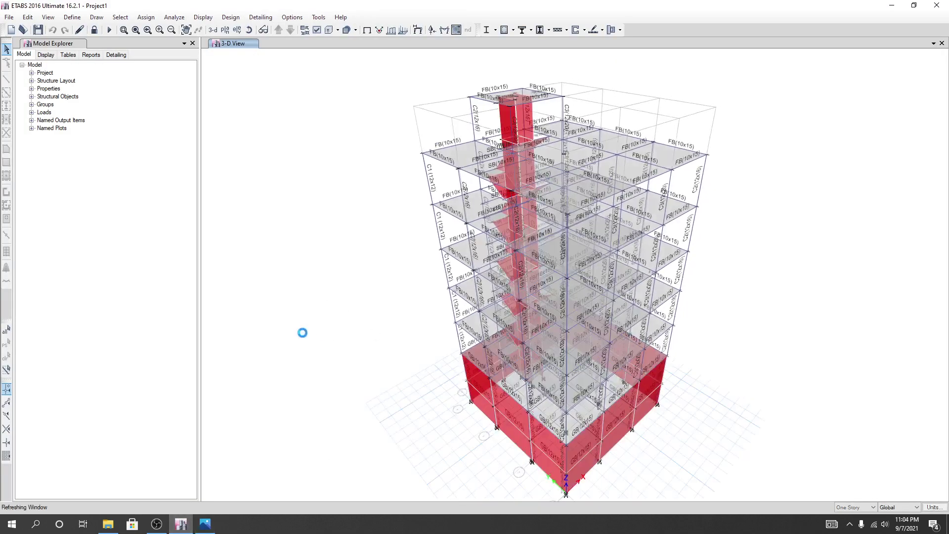
{"action": "left_click", "coordinate": [120, 17]}
{"action": "left_click", "coordinate": [94, 32]}
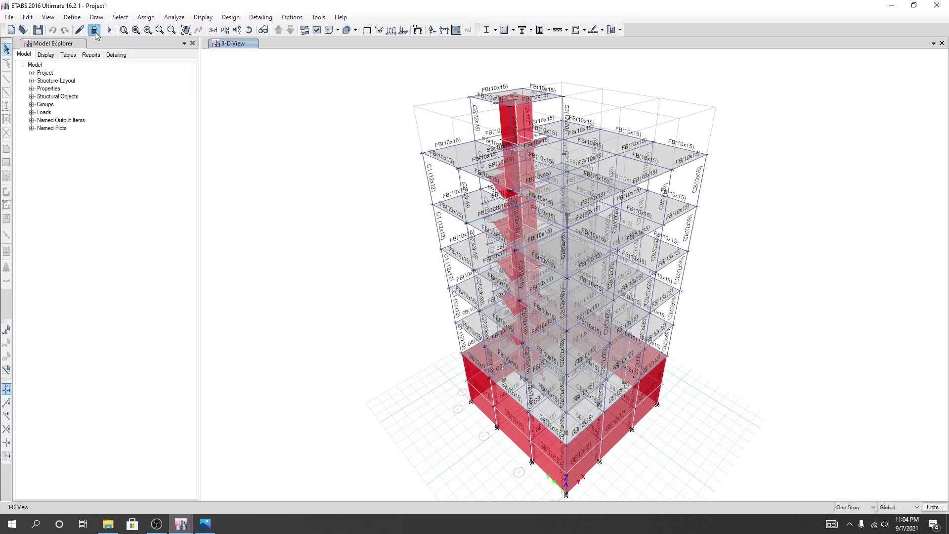
{"action": "left_click", "coordinate": [485, 297]}
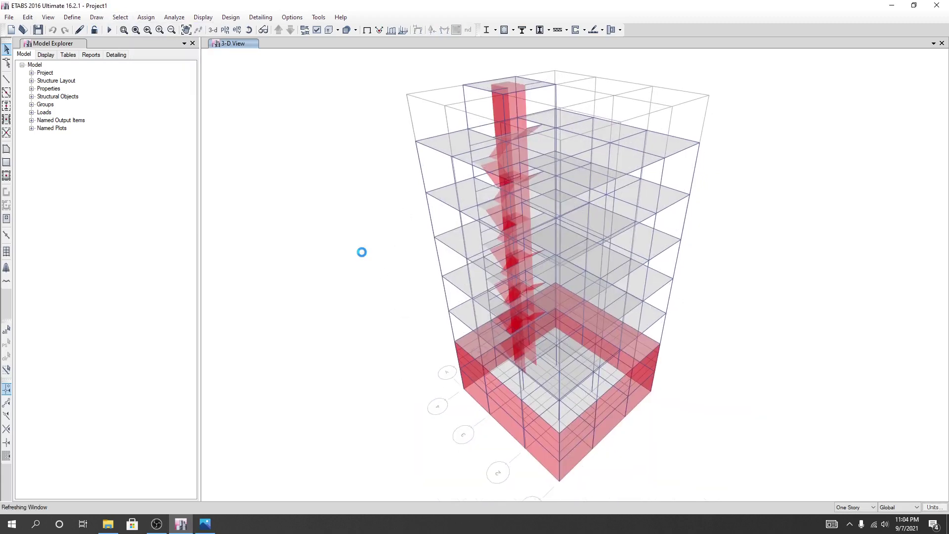
Select all beams in the model by object type
{"action": "left_click", "coordinate": [120, 17]}
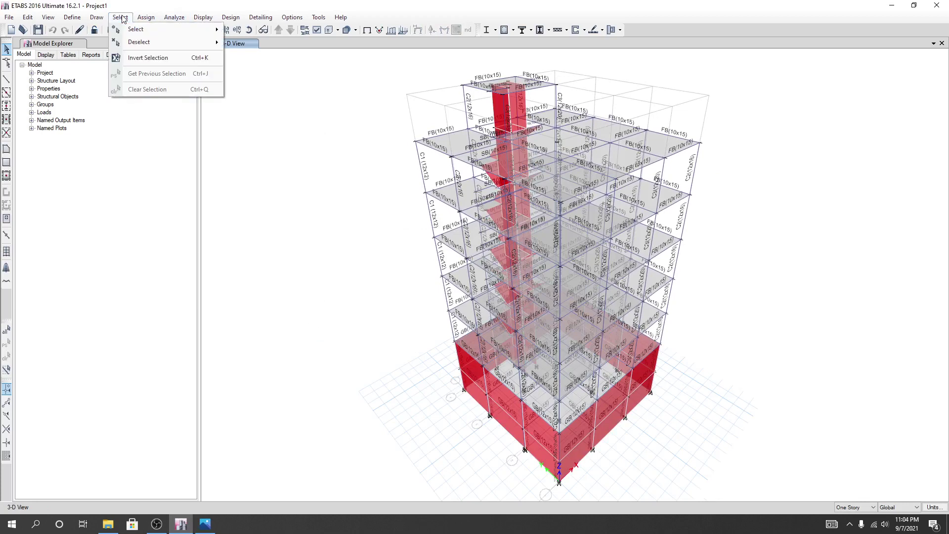
{"action": "mouse_move", "coordinate": [143, 29]}
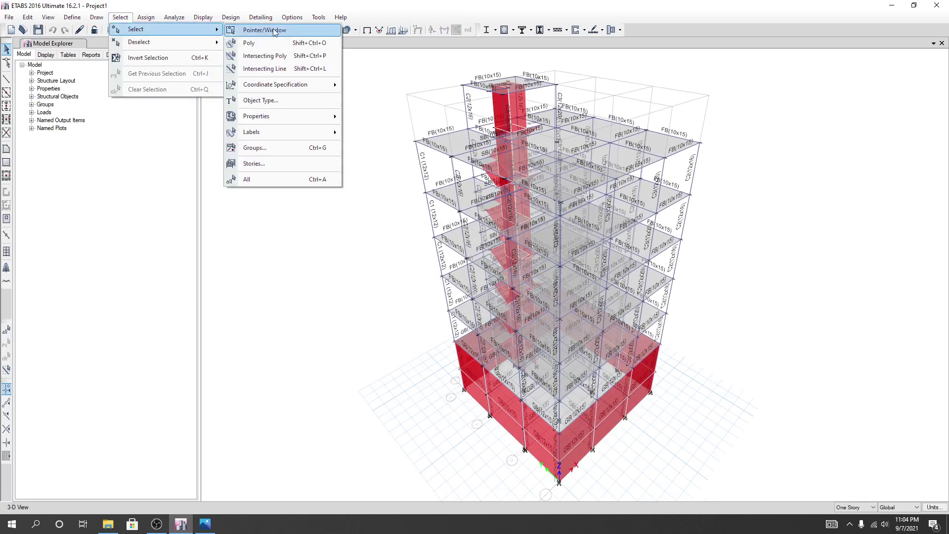
{"action": "left_click", "coordinate": [271, 100]}
{"action": "left_click_drag", "start_coordinate": [439, 155], "coordinate": [281, 157]}
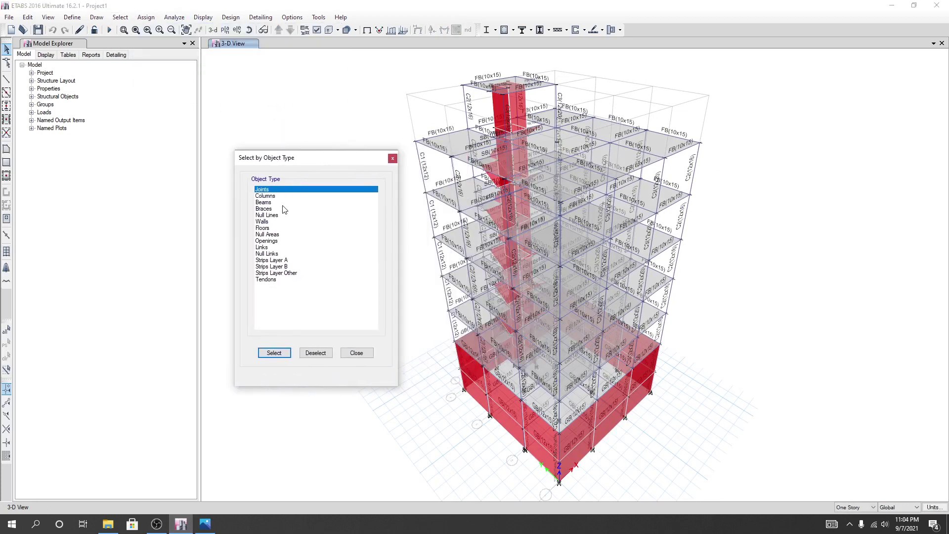
{"action": "left_click", "coordinate": [266, 203]}
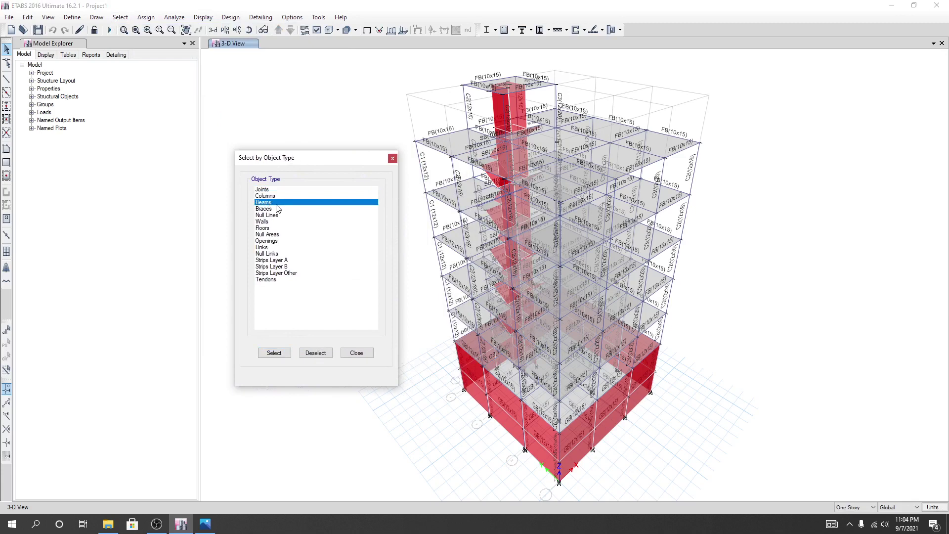
{"action": "left_click", "coordinate": [269, 354]}
{"action": "left_click_drag", "start_coordinate": [322, 158], "coordinate": [246, 158]}
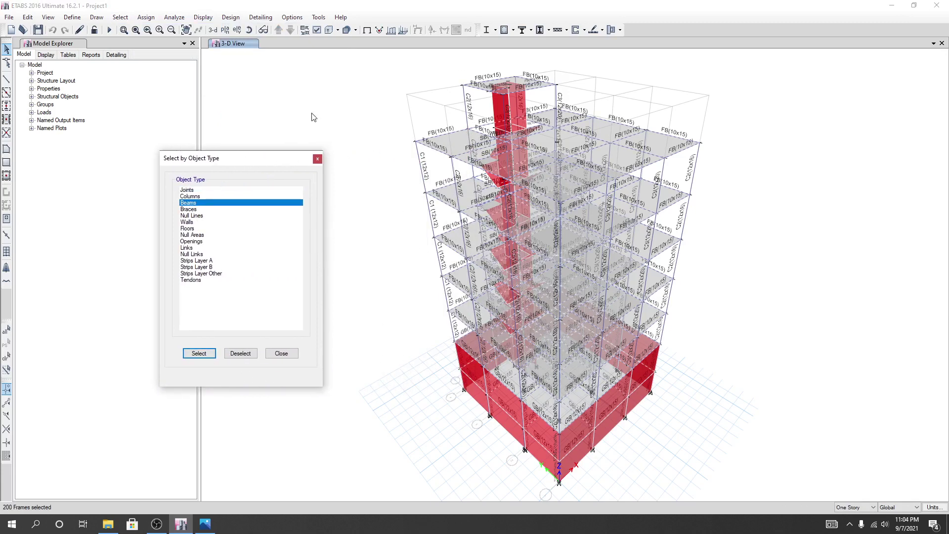
Open the frame property modifiers assignment for the selected beams
{"action": "left_click", "coordinate": [147, 18]}
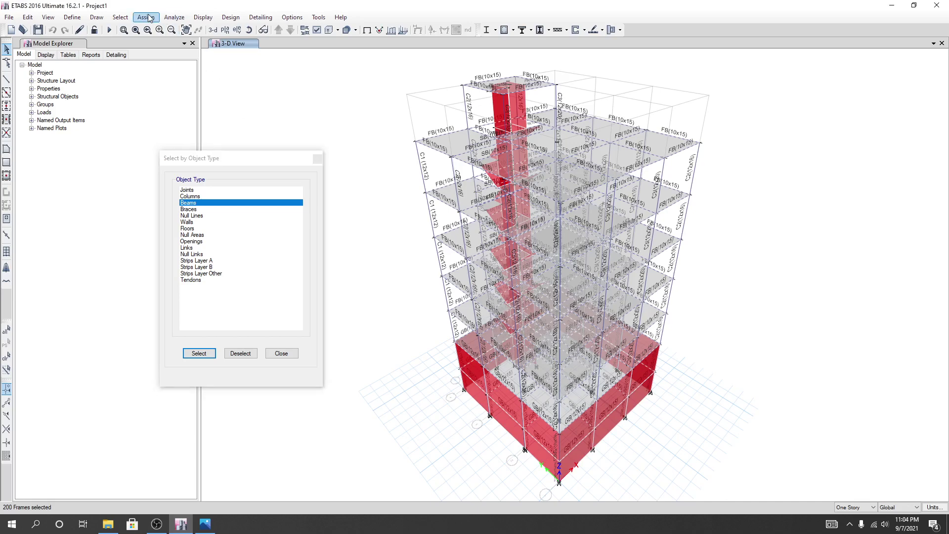
{"action": "left_click", "coordinate": [148, 18]}
{"action": "mouse_move", "coordinate": [153, 41]}
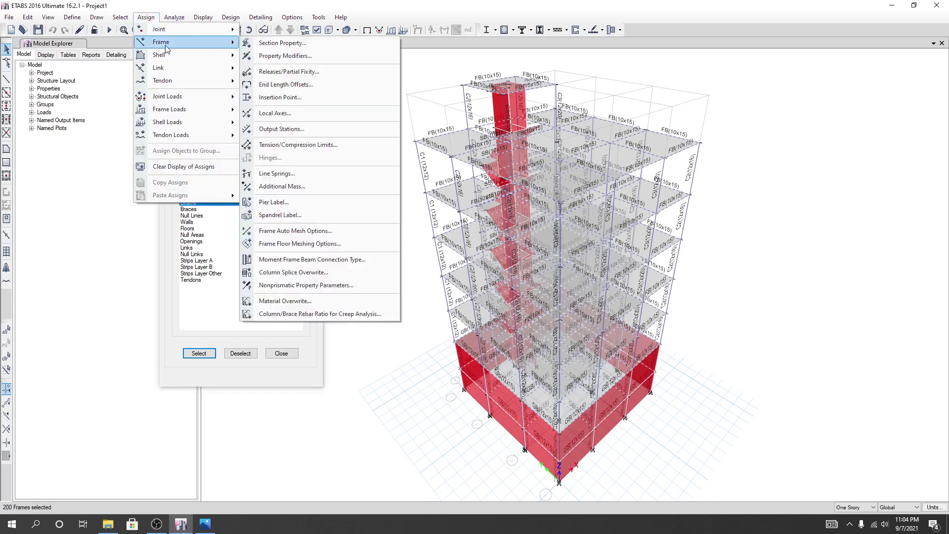
{"action": "left_click", "coordinate": [265, 60]}
{"action": "left_click_drag", "start_coordinate": [464, 174], "coordinate": [459, 144]}
{"action": "left_click", "coordinate": [508, 202]}
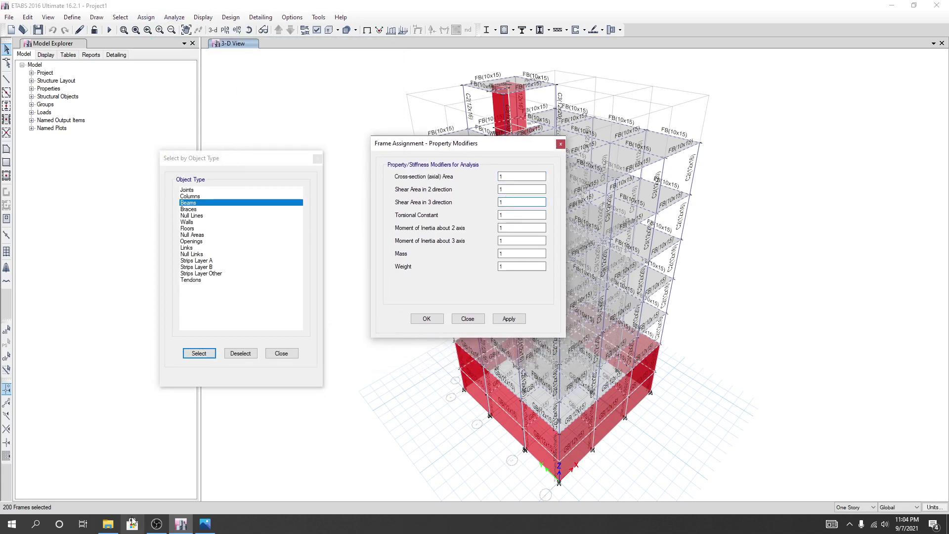
{"action": "left_click", "coordinate": [157, 523]}
{"action": "left_click", "coordinate": [158, 526]}
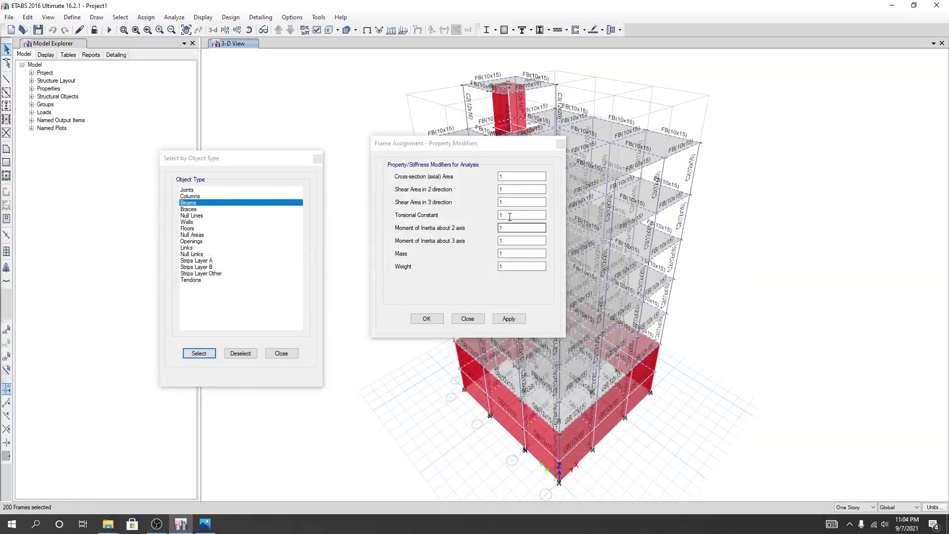
{"action": "left_click", "coordinate": [163, 526]}
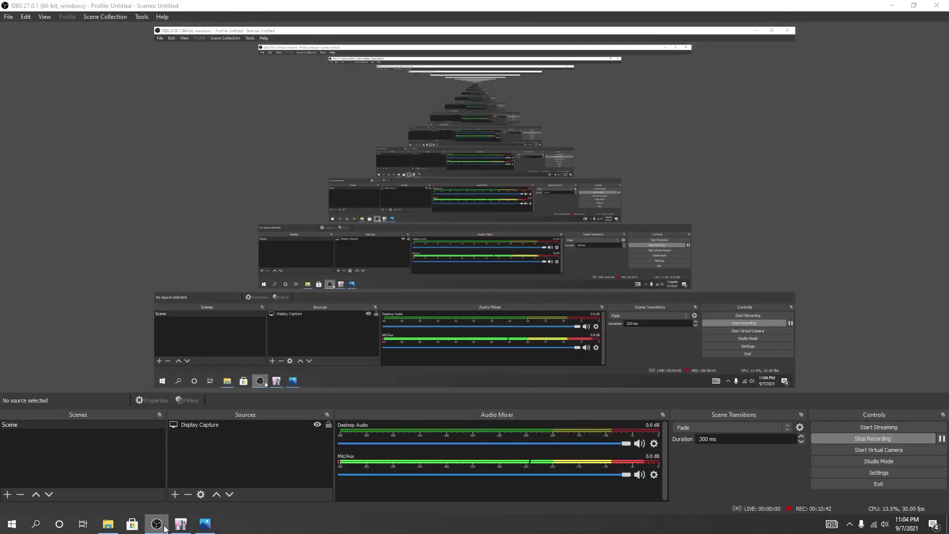
{"action": "left_click", "coordinate": [164, 527]}
{"action": "left_click", "coordinate": [505, 178]}
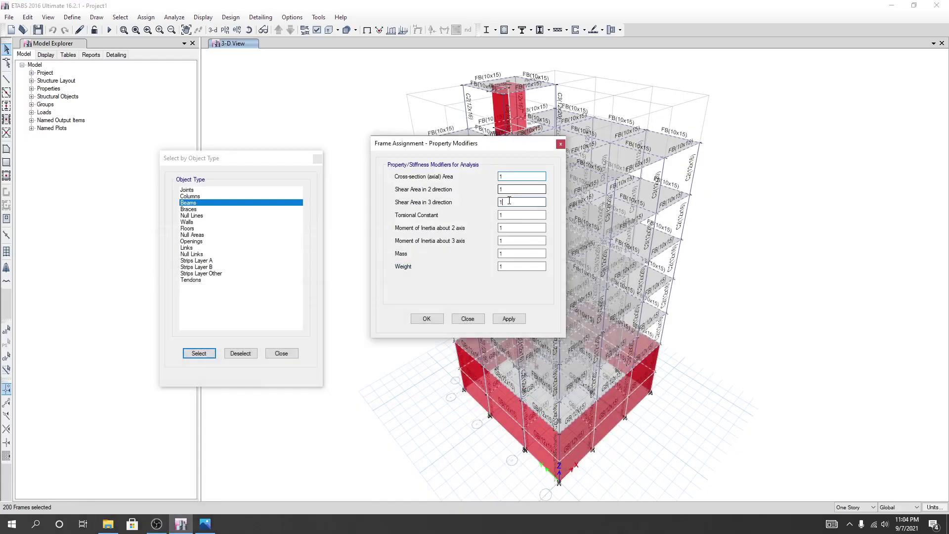
{"action": "left_click", "coordinate": [502, 200]}
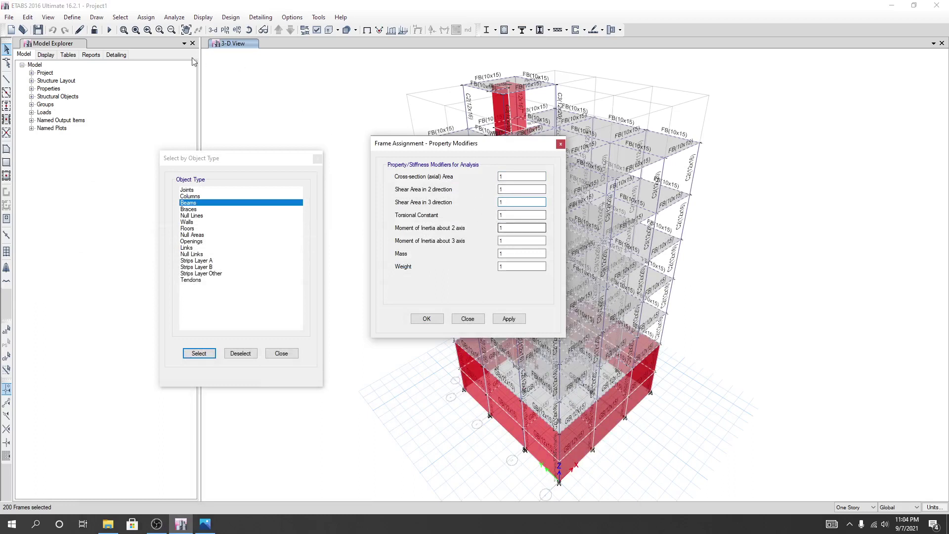
Examine the stiffness modifiers in the C2BG (15x19) frame section definition and leave the section dialogs without changes
{"action": "left_click", "coordinate": [72, 18]}
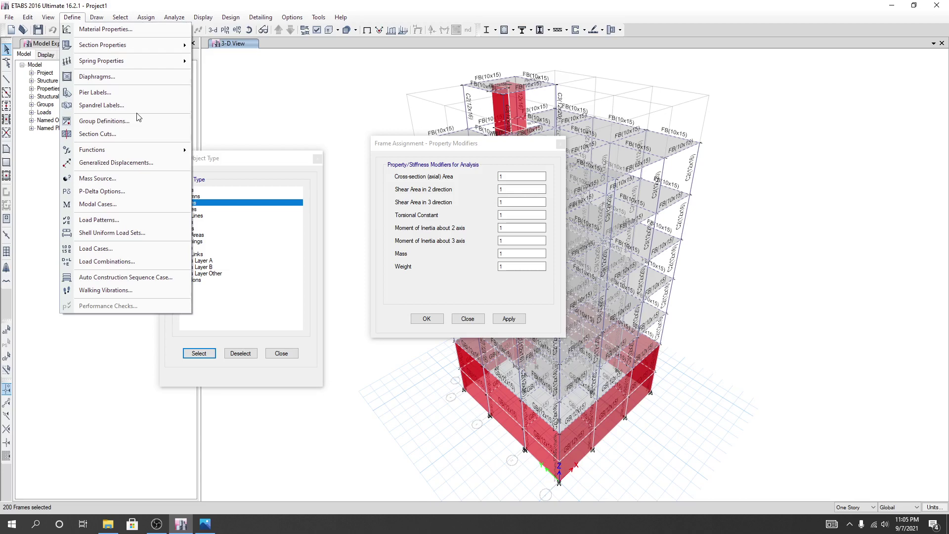
{"action": "mouse_move", "coordinate": [94, 15]}
{"action": "mouse_move", "coordinate": [96, 46]}
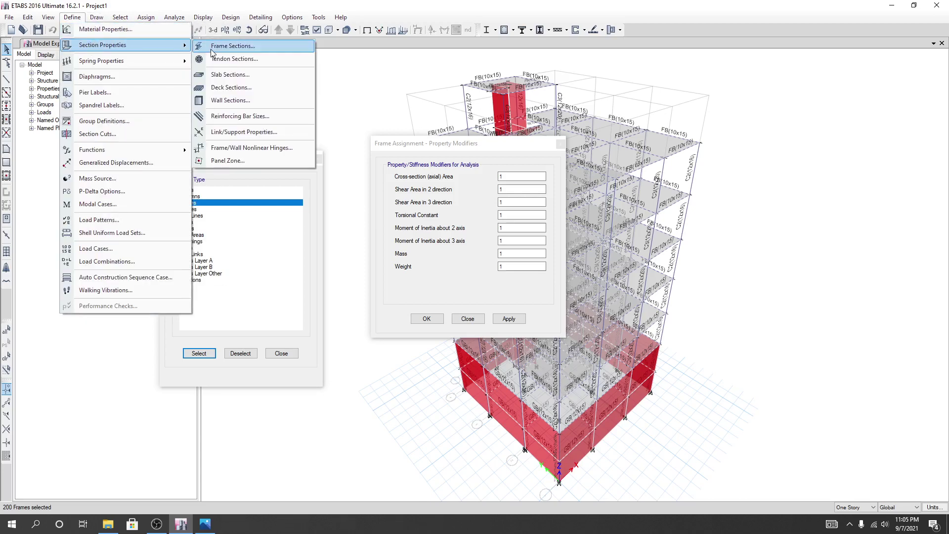
{"action": "left_click", "coordinate": [232, 45]}
{"action": "left_click", "coordinate": [367, 260]}
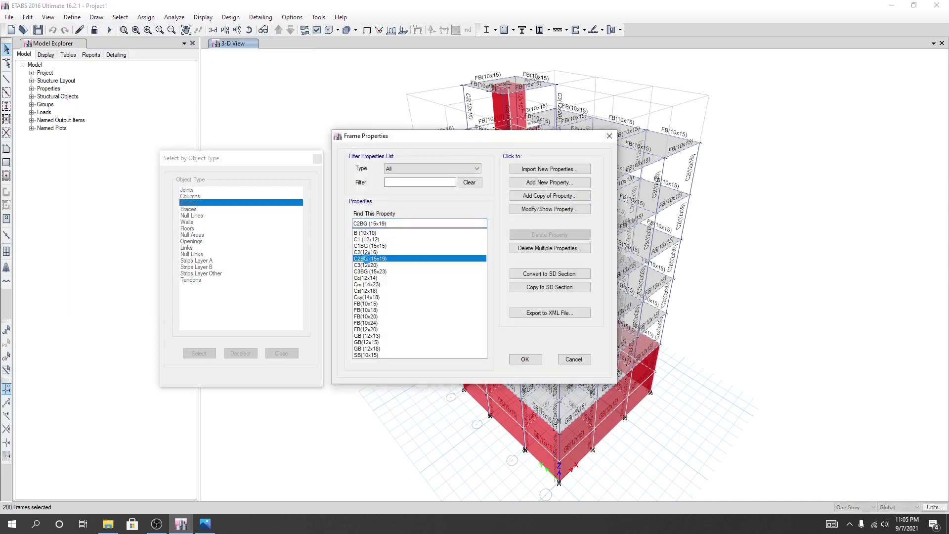
{"action": "left_click", "coordinate": [550, 209]}
{"action": "left_click", "coordinate": [578, 271]}
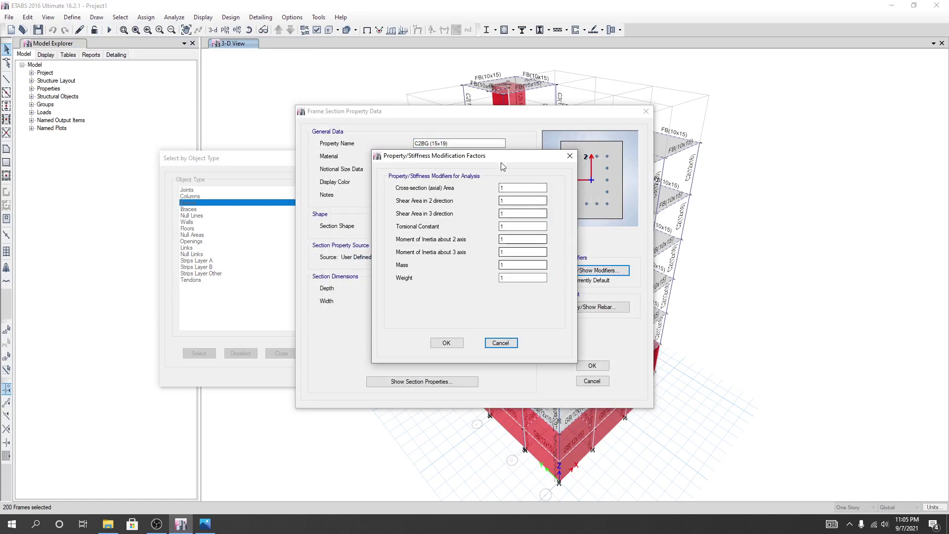
{"action": "left_click_drag", "start_coordinate": [499, 155], "coordinate": [404, 130]}
{"action": "left_click", "coordinate": [414, 322]}
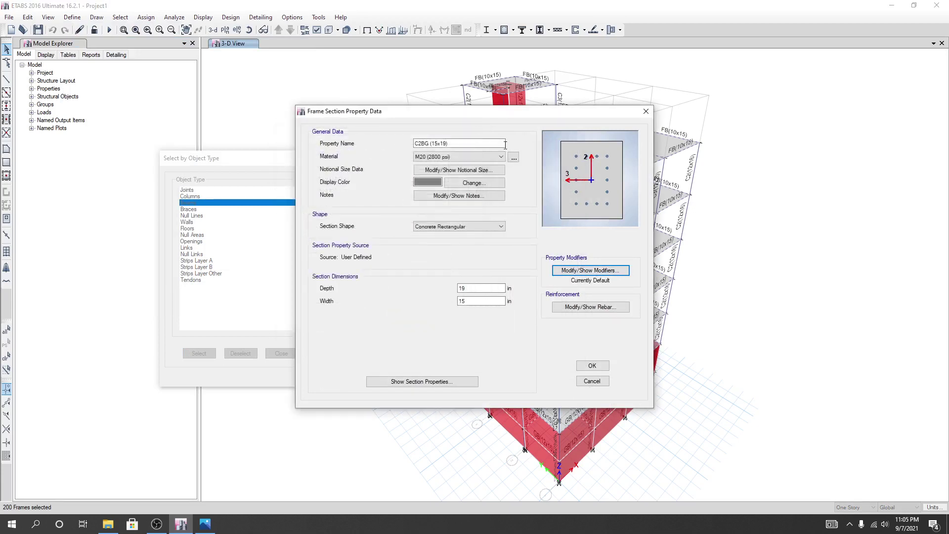
{"action": "left_click_drag", "start_coordinate": [505, 114], "coordinate": [360, 91]}
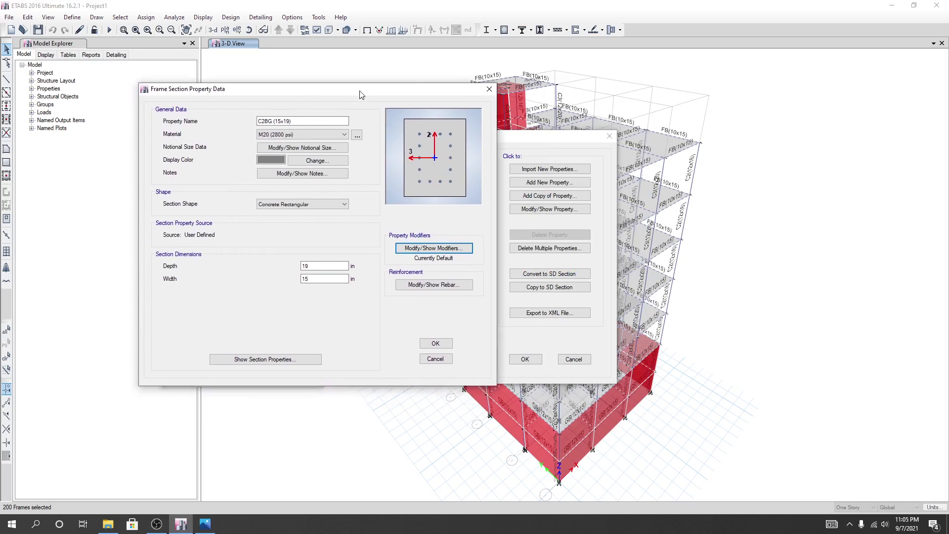
{"action": "left_click", "coordinate": [435, 358]}
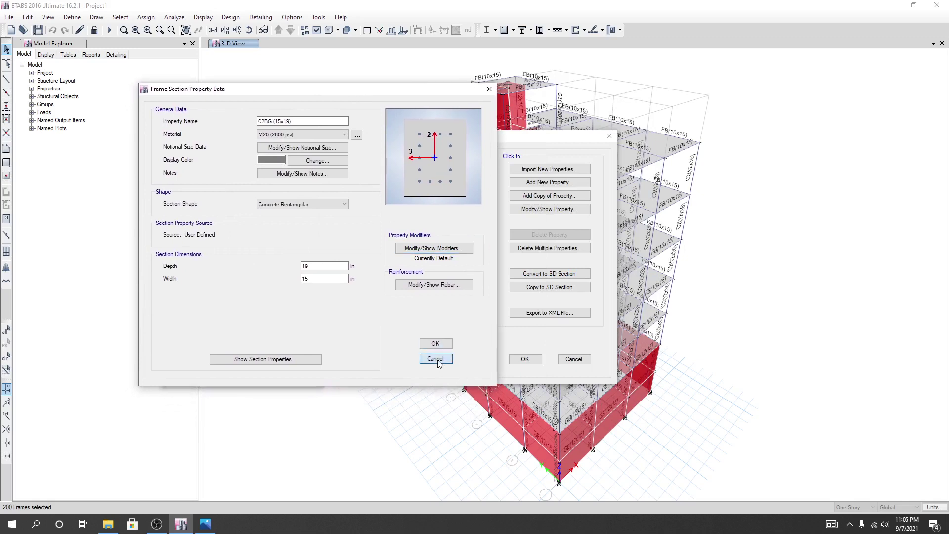
{"action": "left_click", "coordinate": [573, 360]}
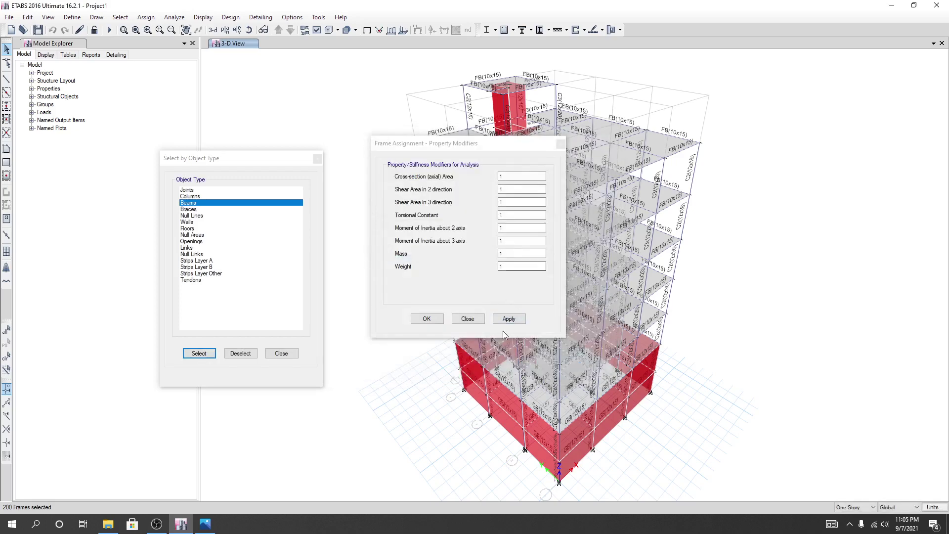
Apply modifiers of 0.35 for the torsional constant and the moments of inertia about the 2 and 3 axes to the selected beams
{"action": "left_click_drag", "start_coordinate": [441, 147], "coordinate": [326, 136]}
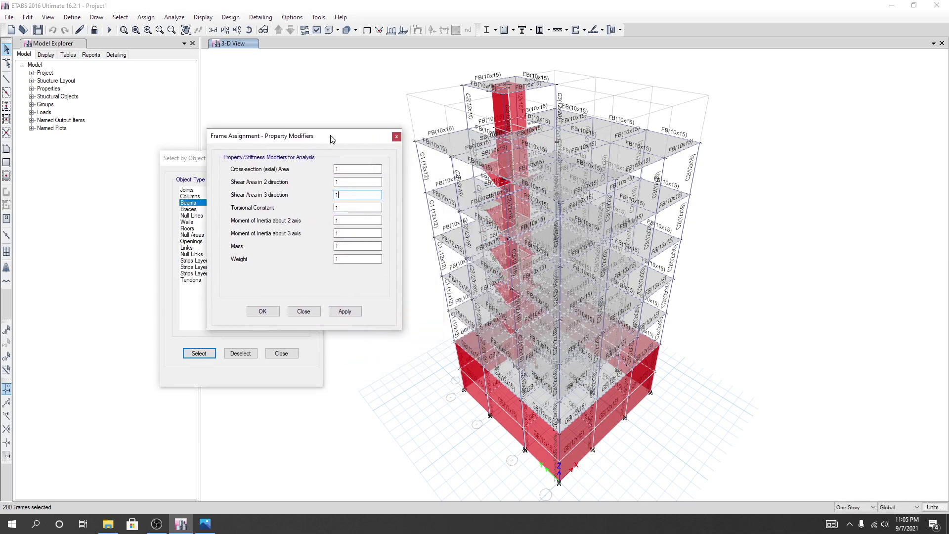
{"action": "left_click", "coordinate": [345, 196]}
{"action": "key", "text": "Tab"}
{"action": "key", "text": "Tab"}
{"action": "key", "text": "Tab"}
{"action": "left_click", "coordinate": [345, 311]}
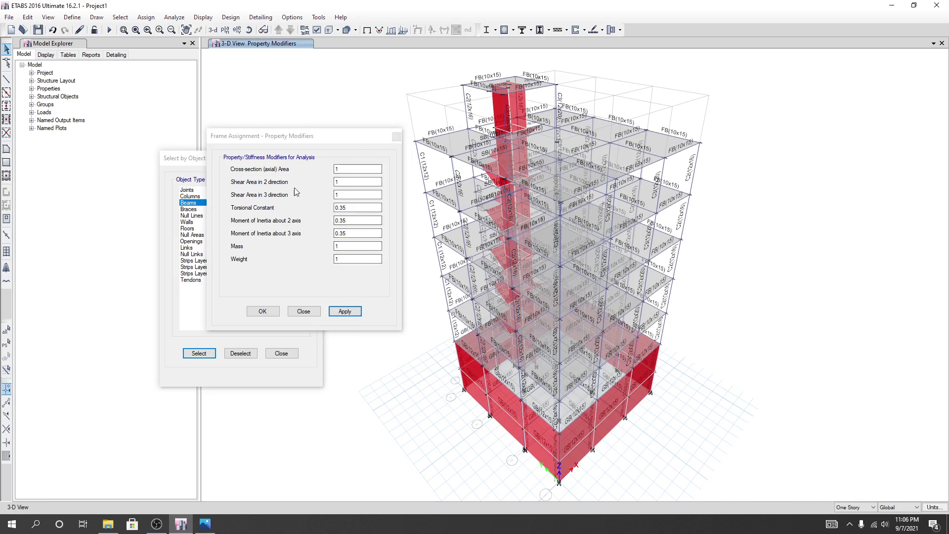
Check the assignments of an FB(10x15) beam on Story5 and close its information
{"action": "right_click", "coordinate": [441, 154]}
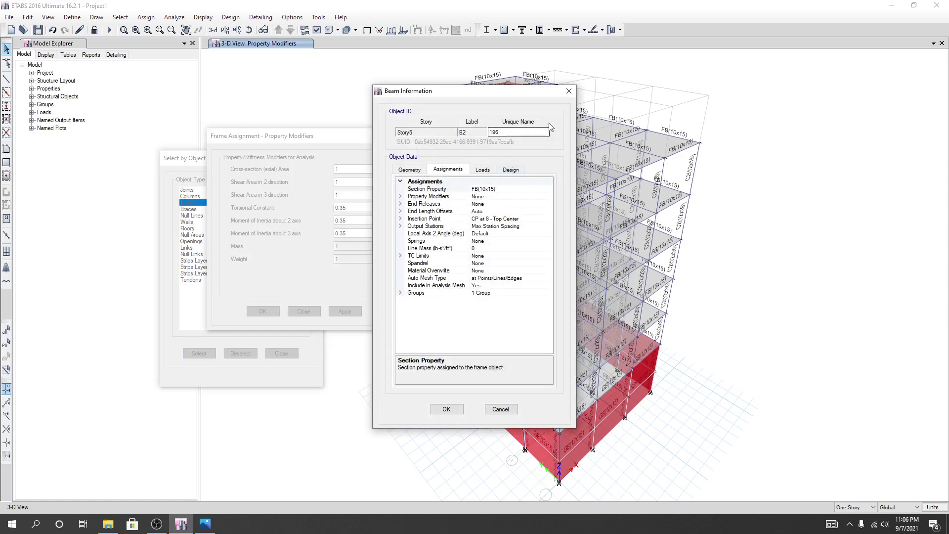
{"action": "left_click", "coordinate": [569, 91]}
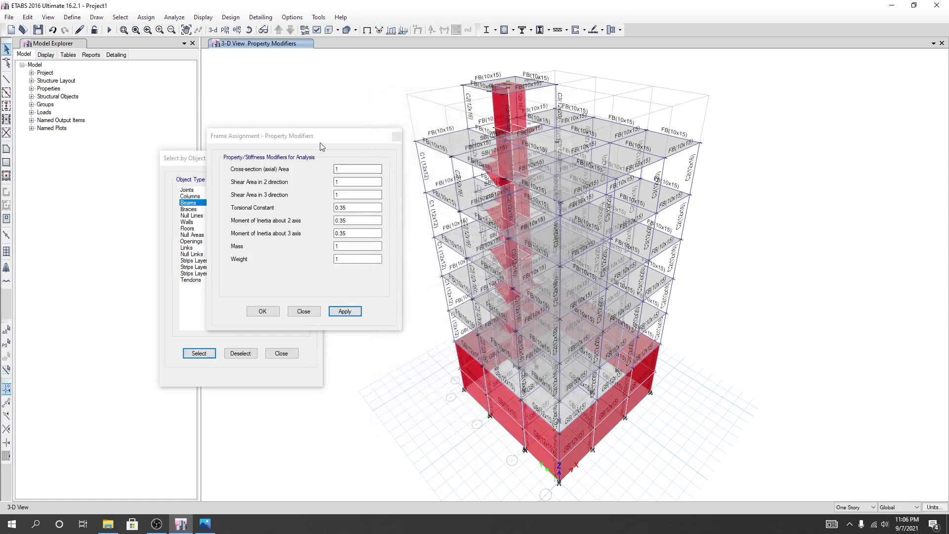
{"action": "left_click_drag", "start_coordinate": [323, 142], "coordinate": [309, 138]}
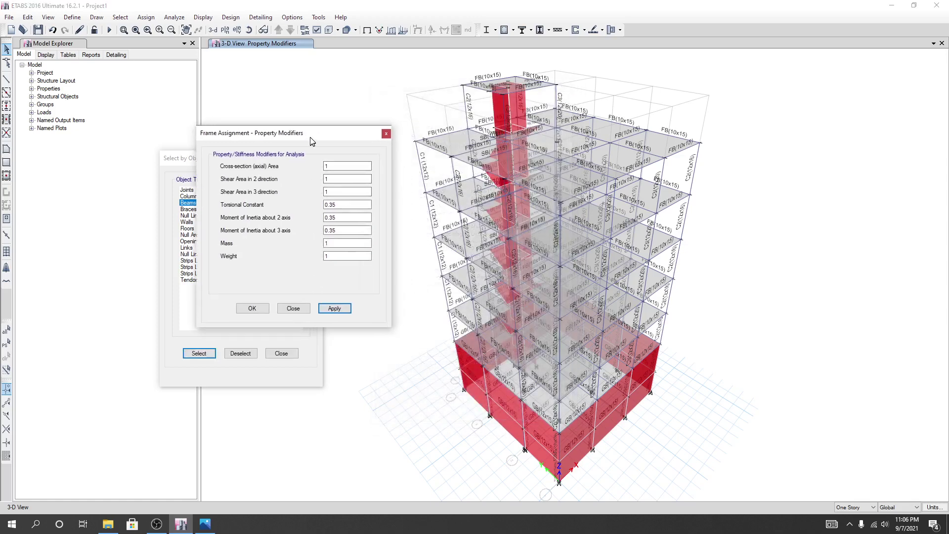
{"action": "left_click", "coordinate": [7, 409]}
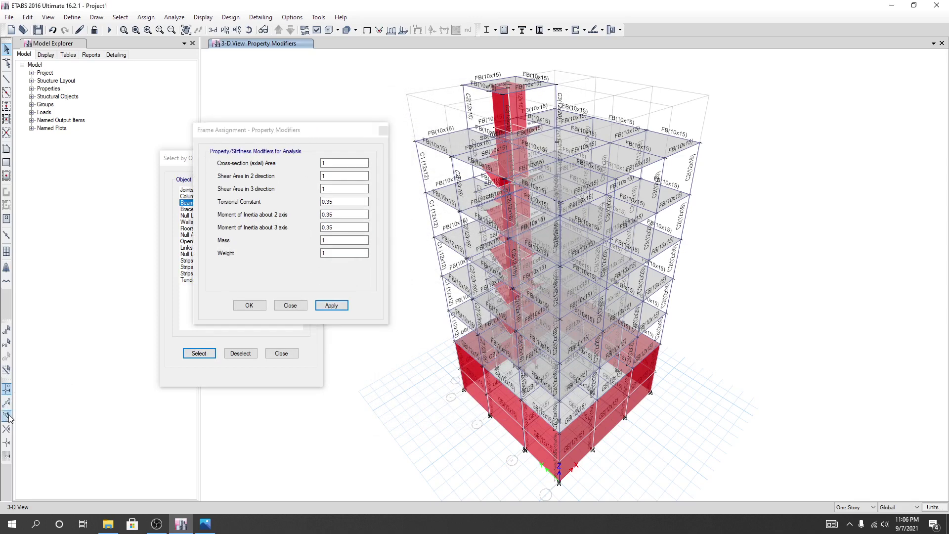
Try to reapply the 0.35 torsional and inertia modifiers to the restored beam selection, and close the assignment
{"action": "left_click", "coordinate": [7, 343]}
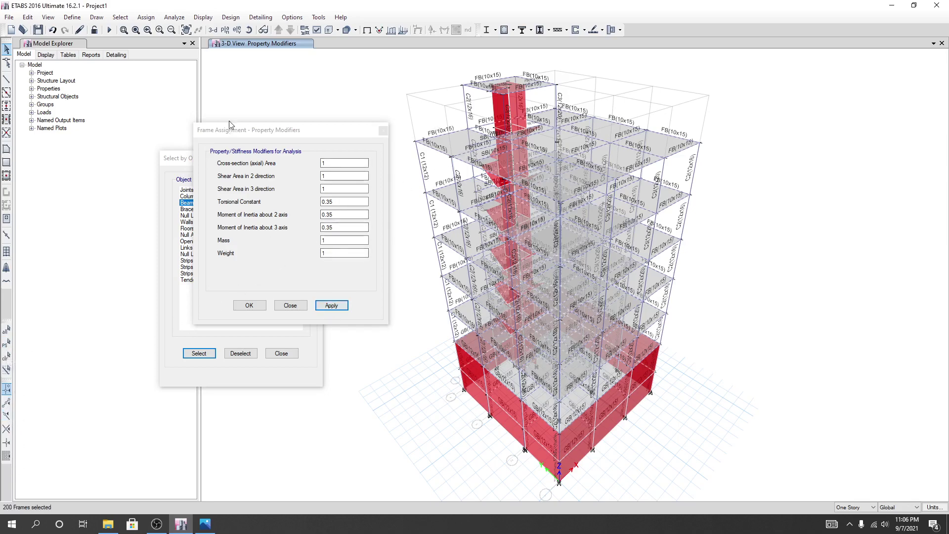
{"action": "left_click_drag", "start_coordinate": [261, 133], "coordinate": [247, 131]}
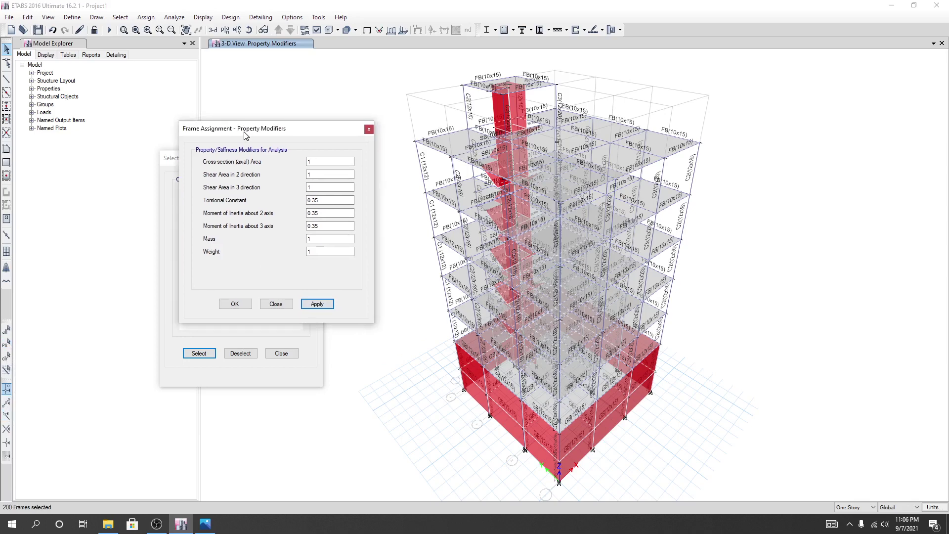
{"action": "left_click", "coordinate": [316, 304]}
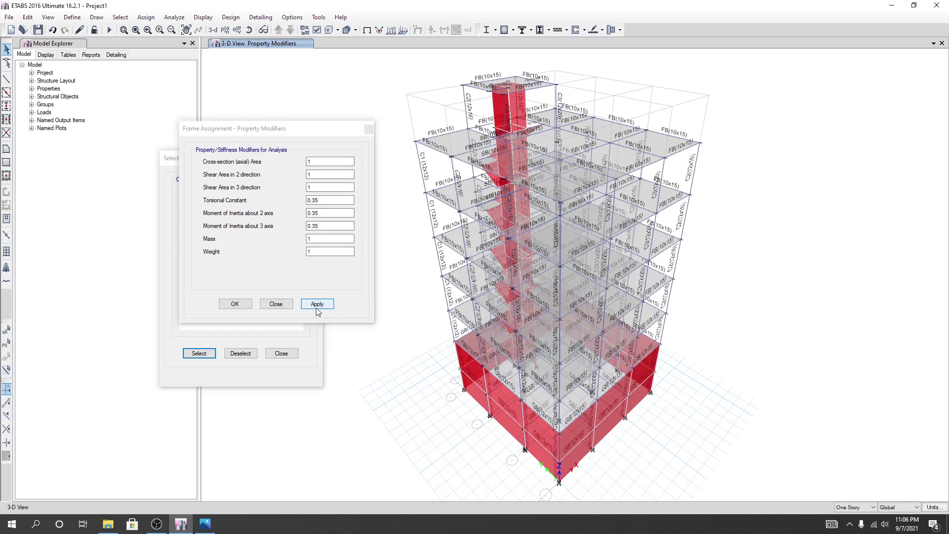
{"action": "left_click_drag", "start_coordinate": [271, 132], "coordinate": [286, 129]}
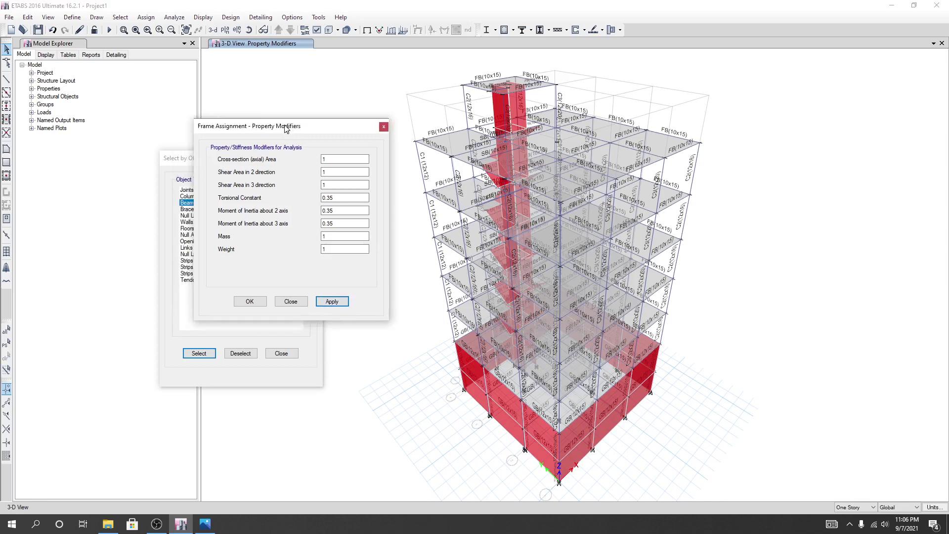
{"action": "left_click", "coordinate": [297, 305]}
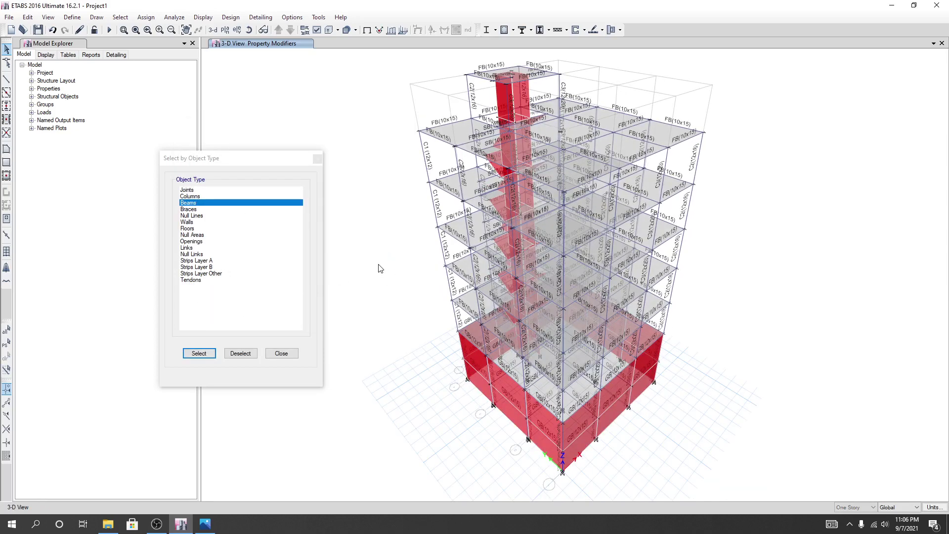
Select all beams by object type and check the assignments of an FB(10x15) beam on Story5
{"action": "left_click", "coordinate": [215, 207]}
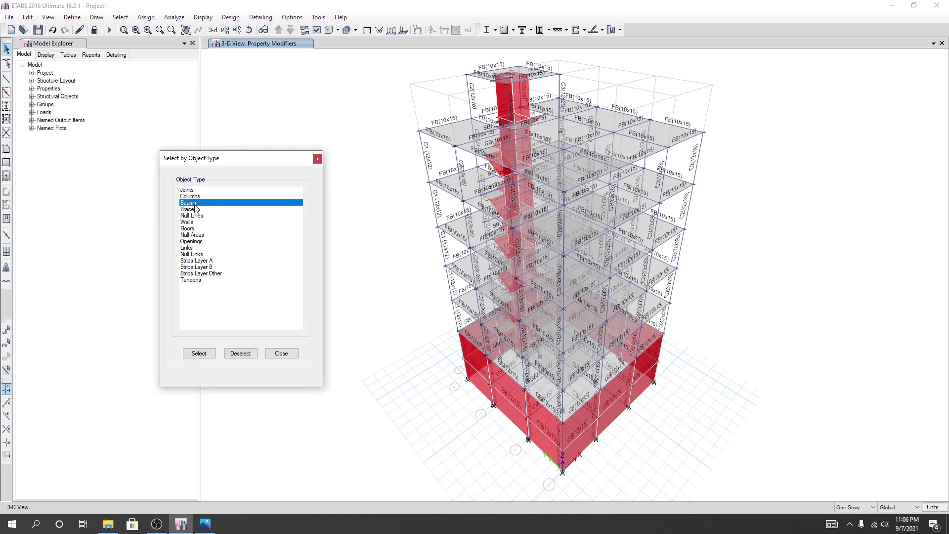
{"action": "left_click", "coordinate": [199, 353]}
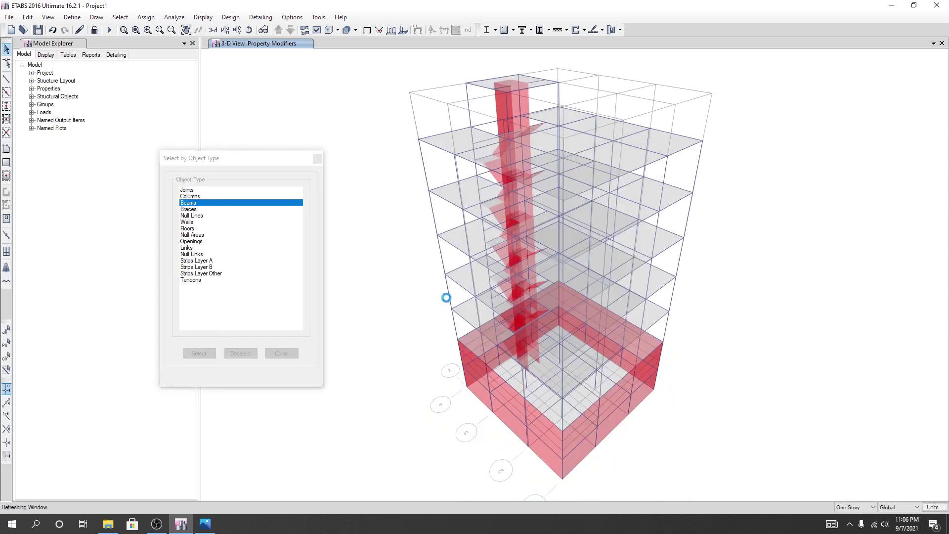
{"action": "right_click", "coordinate": [439, 153]}
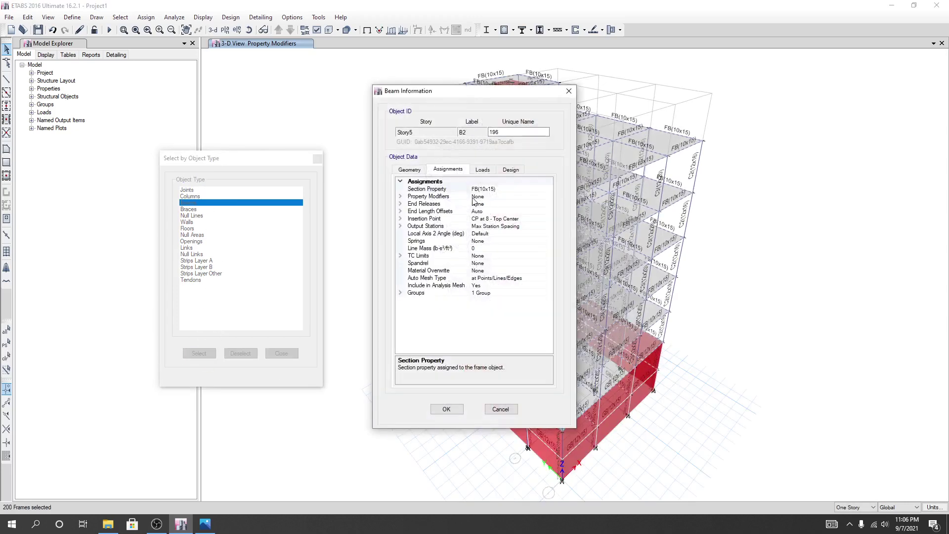
{"action": "left_click", "coordinate": [500, 409]}
{"action": "middle_click_drag", "start_coordinate": [494, 425], "coordinate": [421, 341], "text": "shift"}
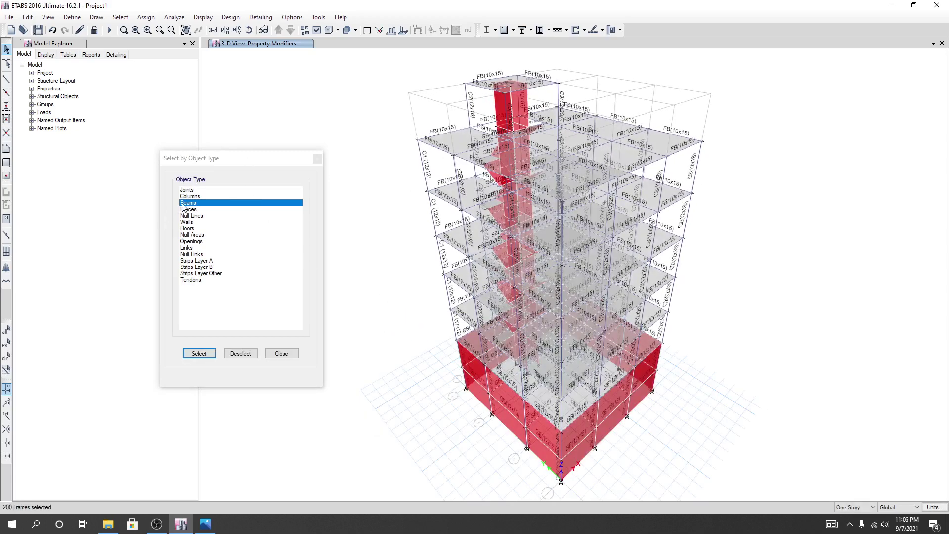
Assign frame property modifiers of 0.35 for the torsional constant and the moments of inertia about axes 2 and 3 to the selected beams
{"action": "left_click", "coordinate": [173, 17]}
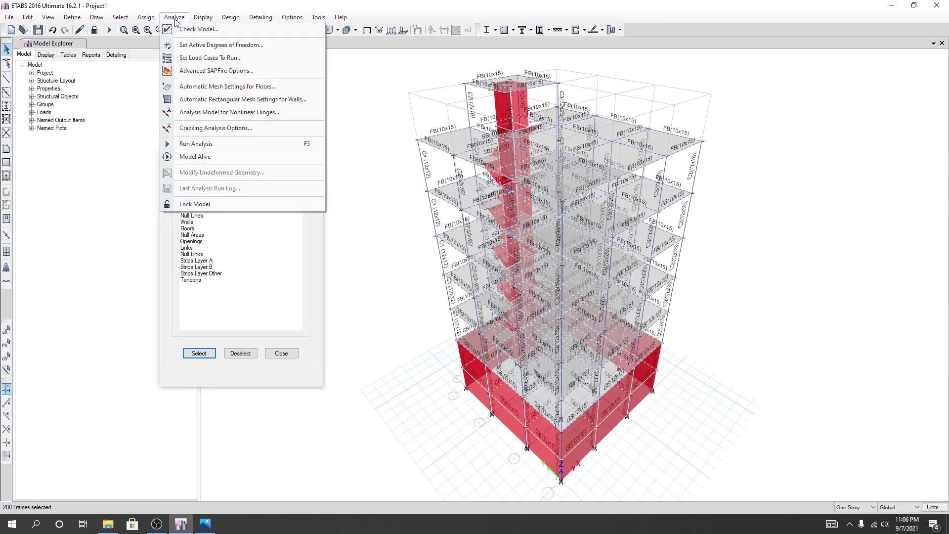
{"action": "mouse_move", "coordinate": [149, 17]}
{"action": "mouse_move", "coordinate": [160, 42]}
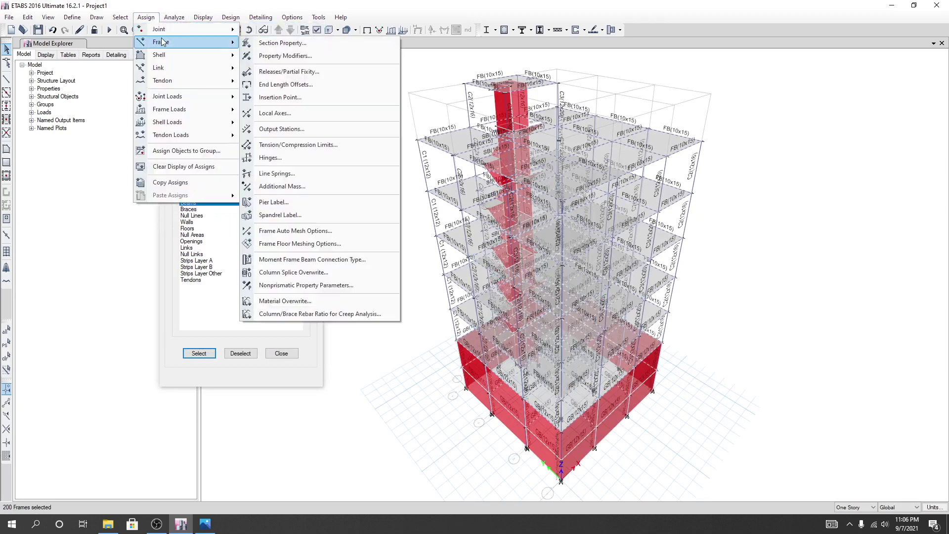
{"action": "left_click", "coordinate": [277, 54]}
{"action": "left_click_drag", "start_coordinate": [316, 126], "coordinate": [330, 130]}
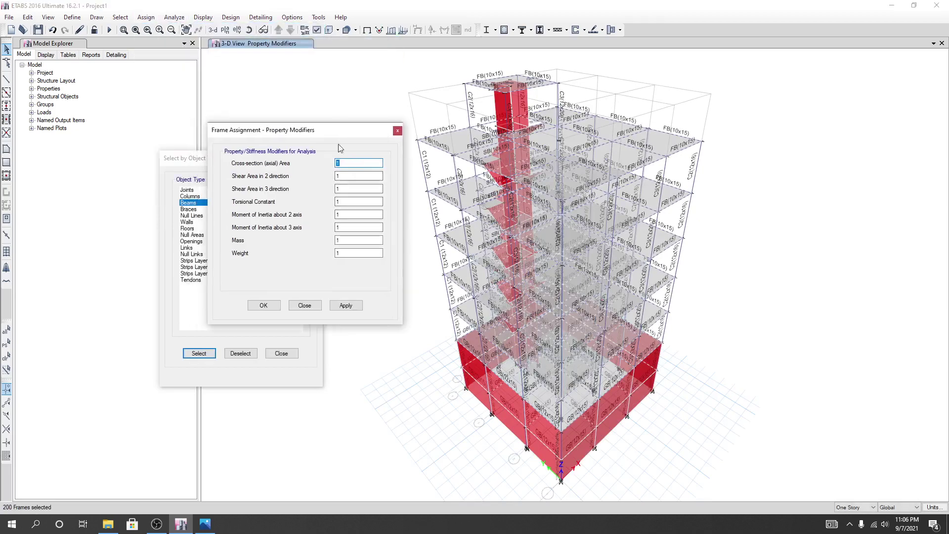
{"action": "left_click", "coordinate": [348, 189]}
{"action": "left_click", "coordinate": [347, 202]}
{"action": "double_click", "coordinate": [340, 216]}
{"action": "double_click", "coordinate": [349, 227]}
{"action": "type", "text": "0.35"}
{"action": "left_click", "coordinate": [346, 306]}
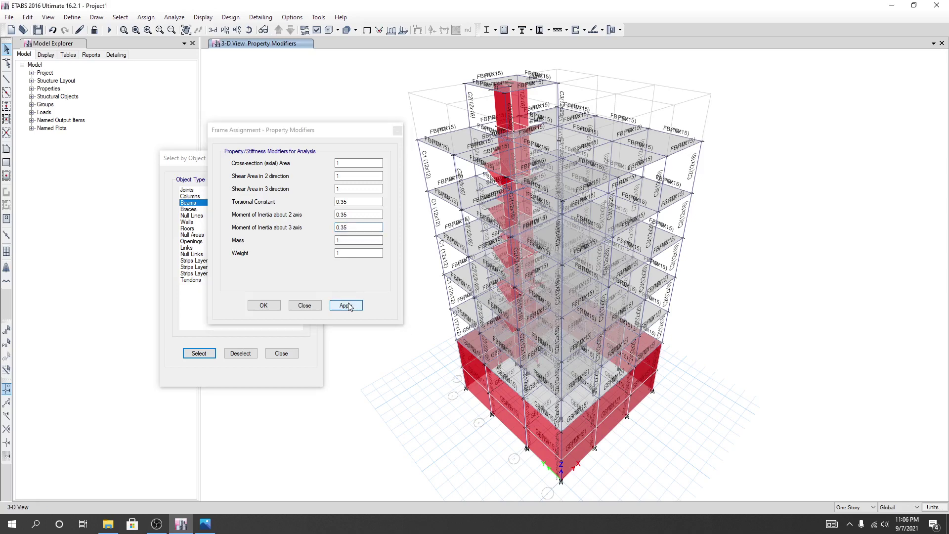
{"action": "left_click", "coordinate": [265, 306]}
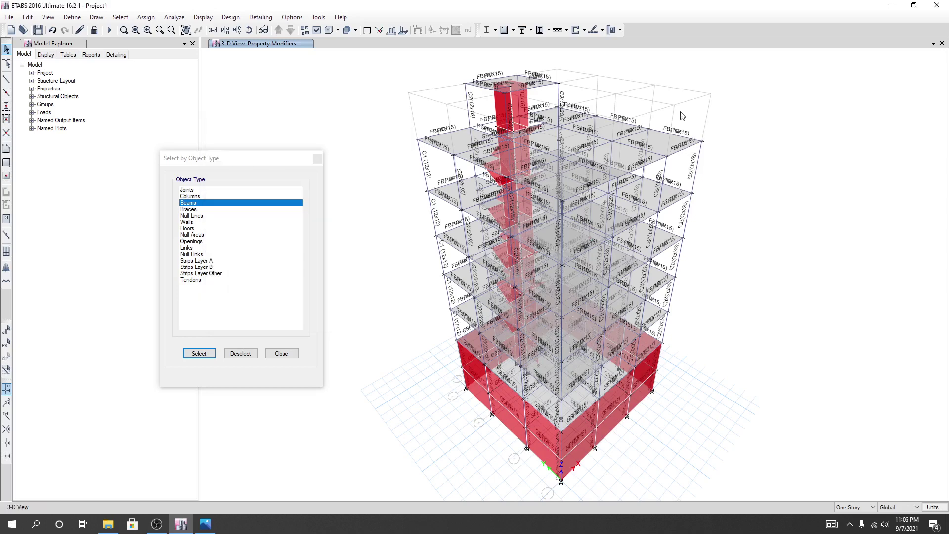
Hide the frame section labels in the 3-D view
{"action": "left_click", "coordinate": [365, 31]}
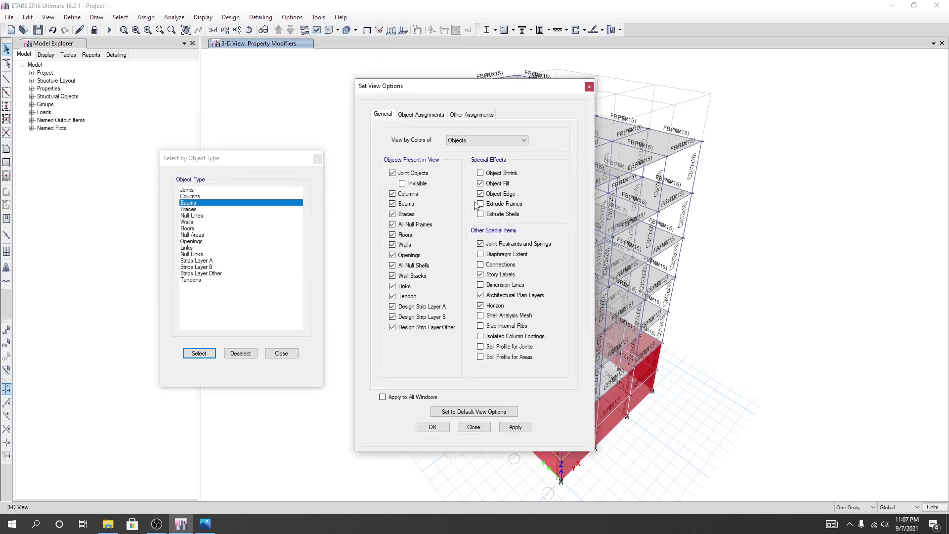
{"action": "left_click", "coordinate": [443, 118]}
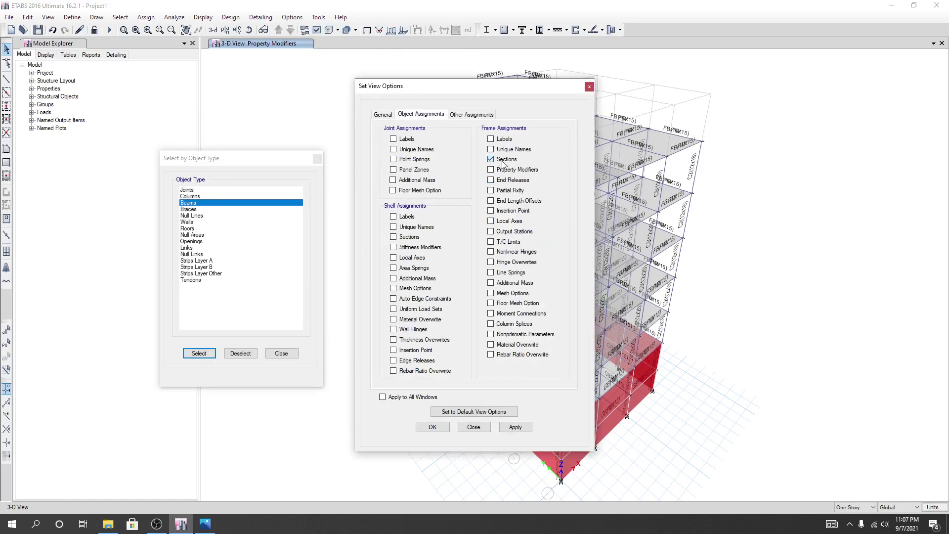
{"action": "left_click", "coordinate": [432, 427]}
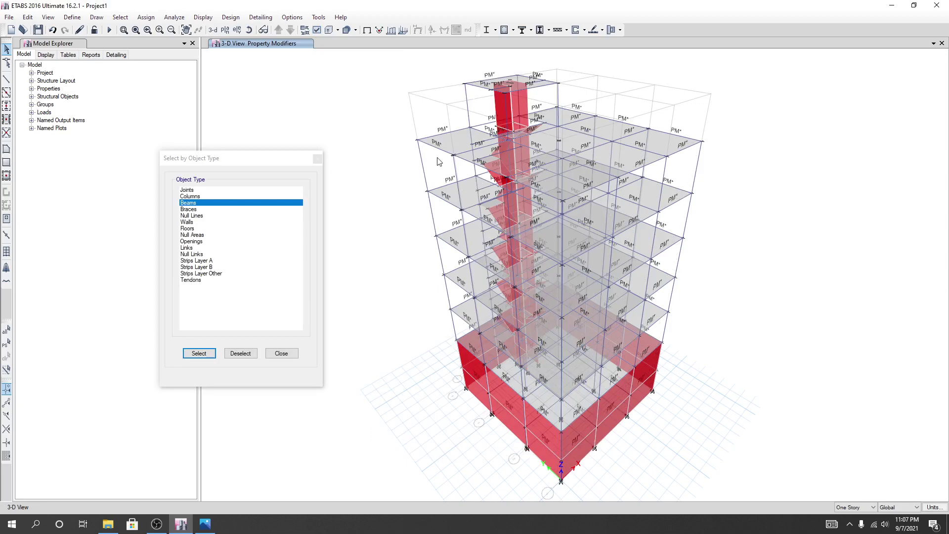
Inspect the individual property modifiers assigned to beam B2 on Story5 and close its information
{"action": "right_click", "coordinate": [438, 152]}
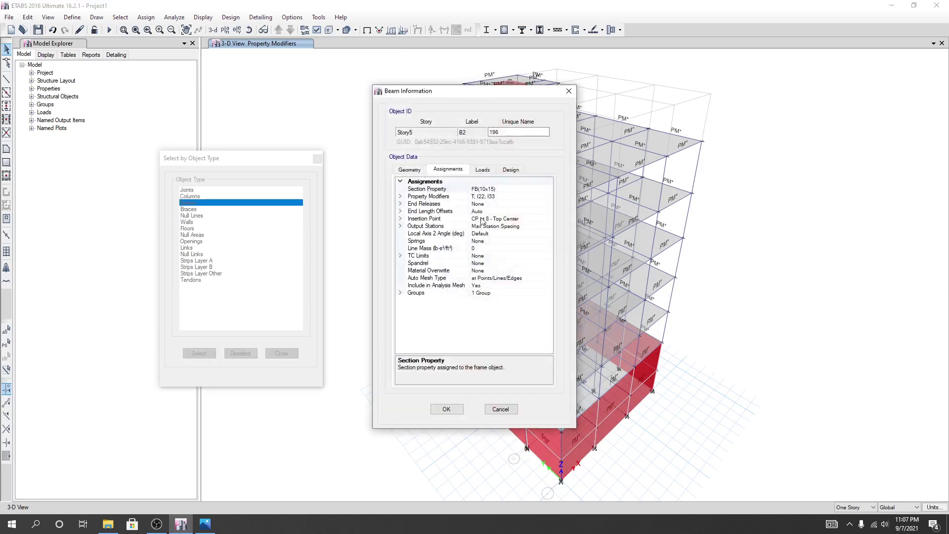
{"action": "left_click", "coordinate": [400, 197]}
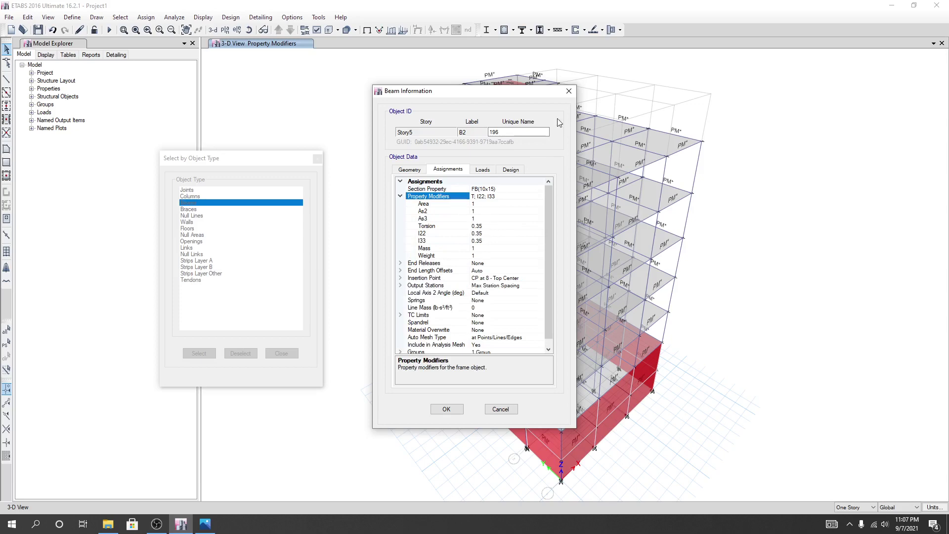
{"action": "left_click", "coordinate": [569, 91]}
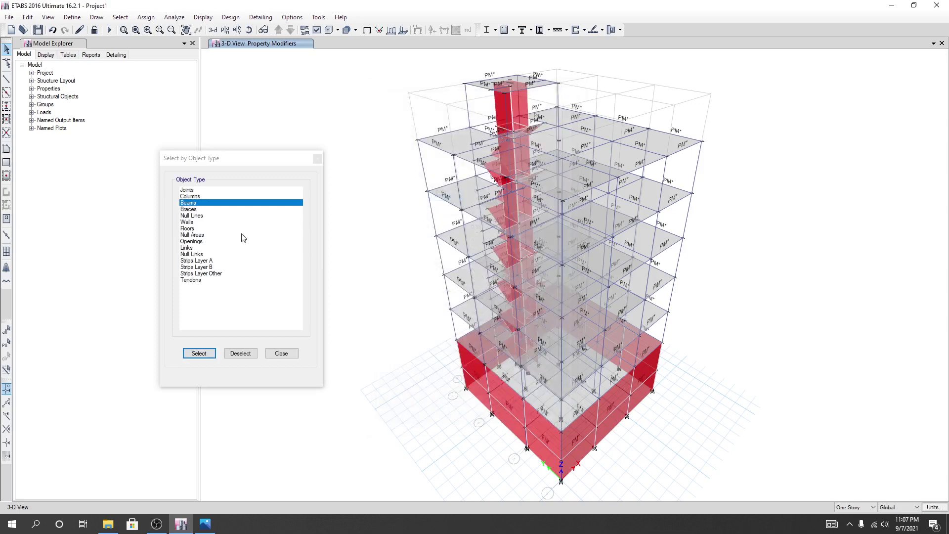
Select all columns in the model by object type
{"action": "left_click", "coordinate": [190, 197]}
{"action": "left_click_drag", "start_coordinate": [227, 163], "coordinate": [167, 163]}
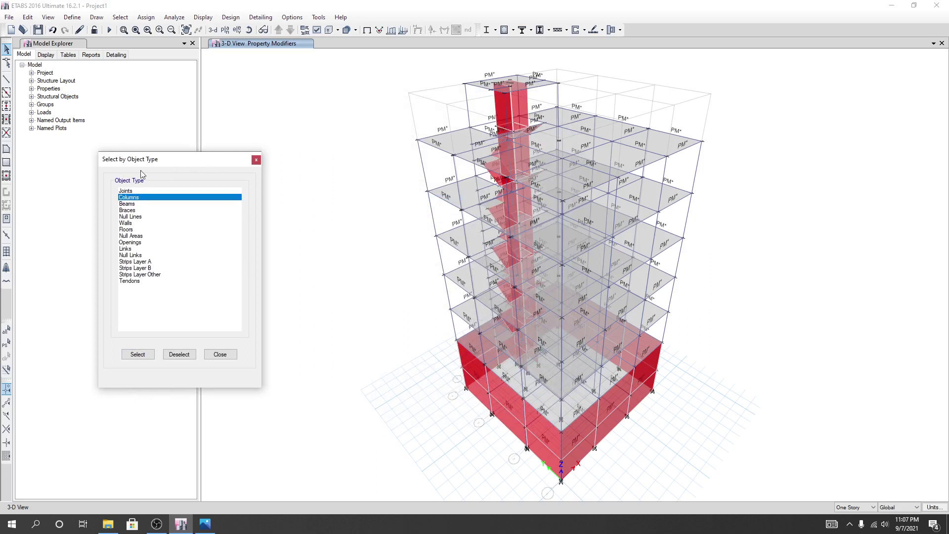
{"action": "left_click", "coordinate": [144, 354]}
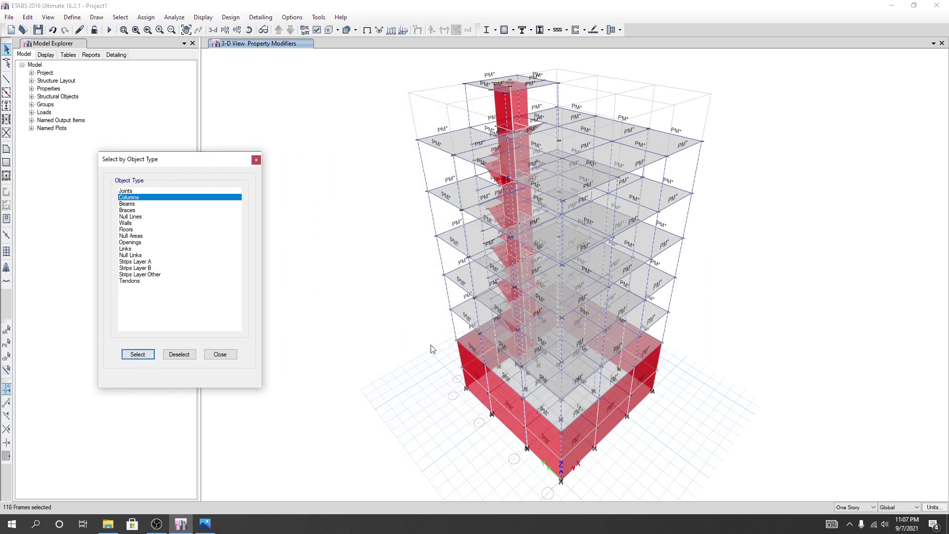
Assign the selected columns modifiers of 0.7 for the torsional constant and both moments of inertia, consulting the cracked-behaviour table in Photos
{"action": "left_click", "coordinate": [146, 17]}
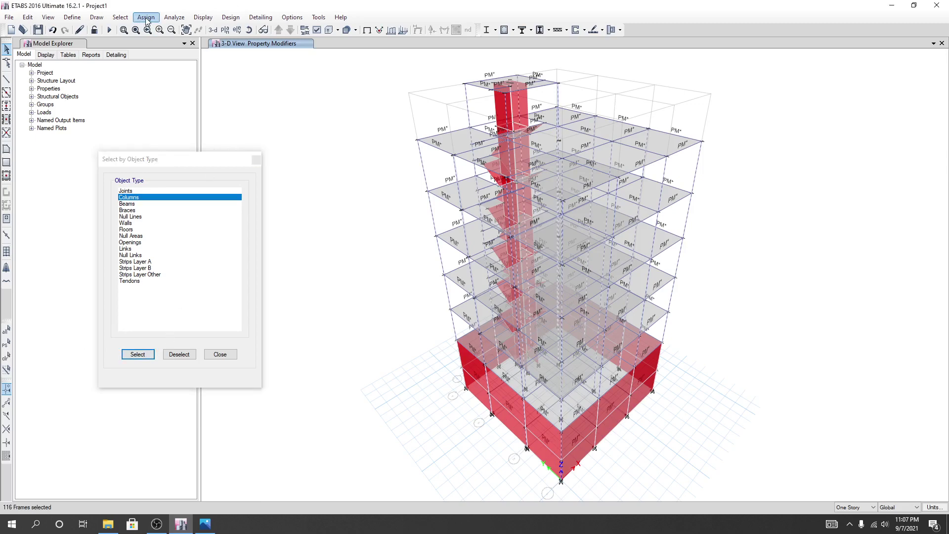
{"action": "mouse_move", "coordinate": [165, 34]}
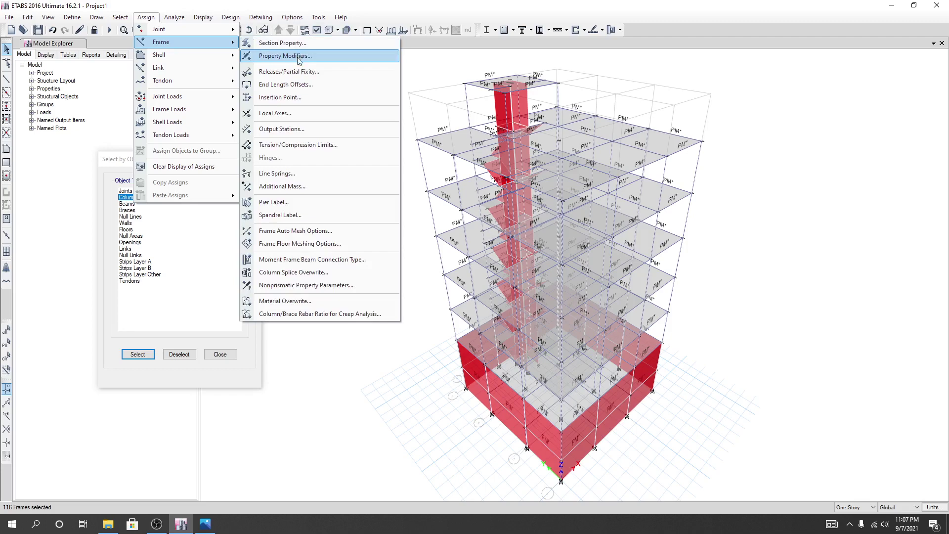
{"action": "left_click", "coordinate": [298, 57]}
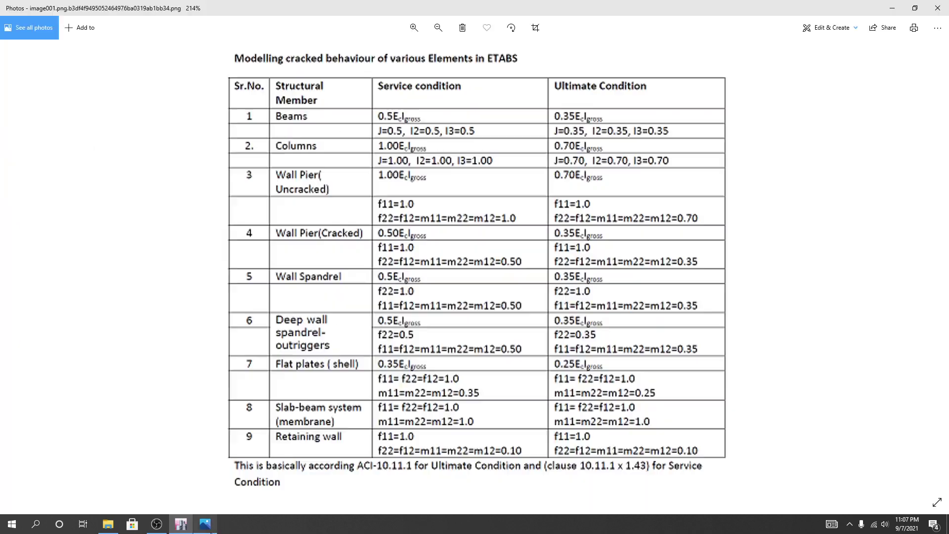
{"action": "left_click", "coordinate": [205, 523]}
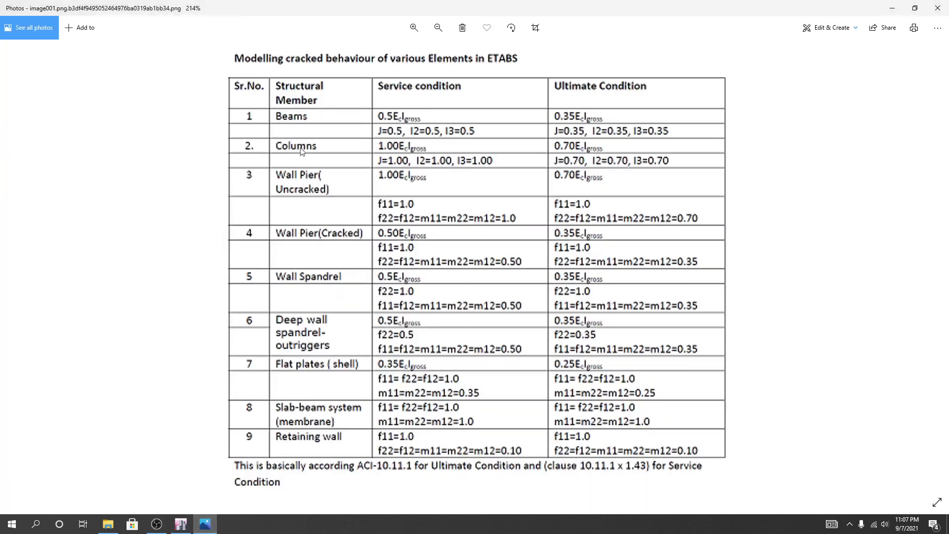
{"action": "left_click", "coordinate": [182, 523]}
{"action": "left_click", "coordinate": [358, 203]}
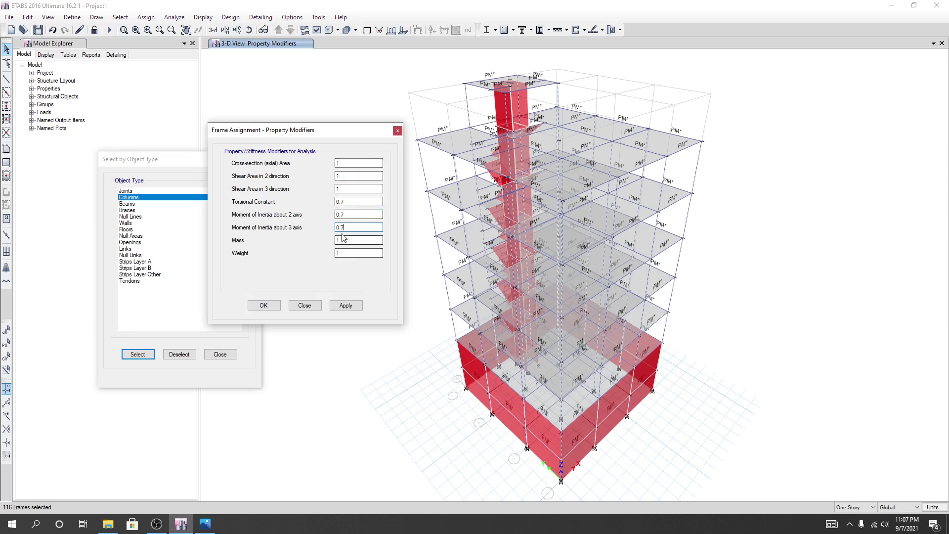
{"action": "left_click", "coordinate": [352, 305]}
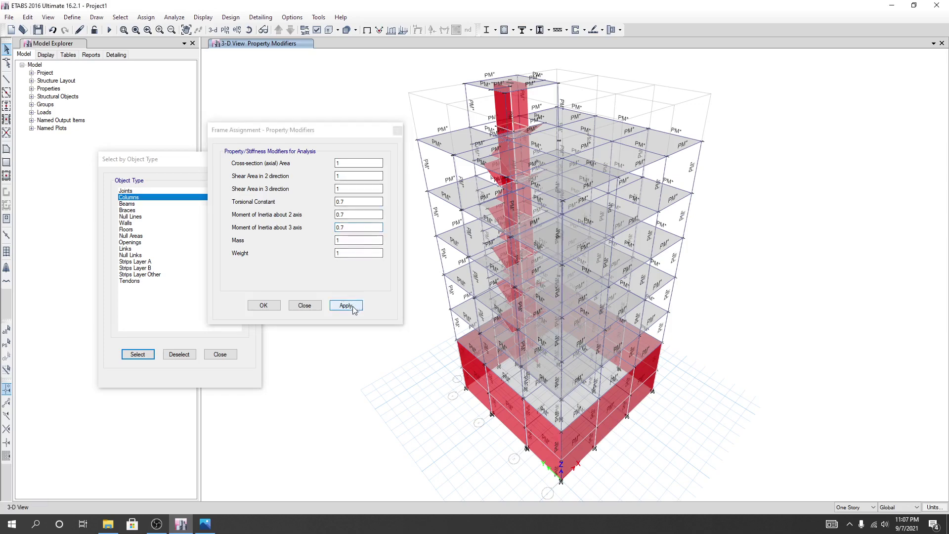
{"action": "left_click", "coordinate": [264, 305]}
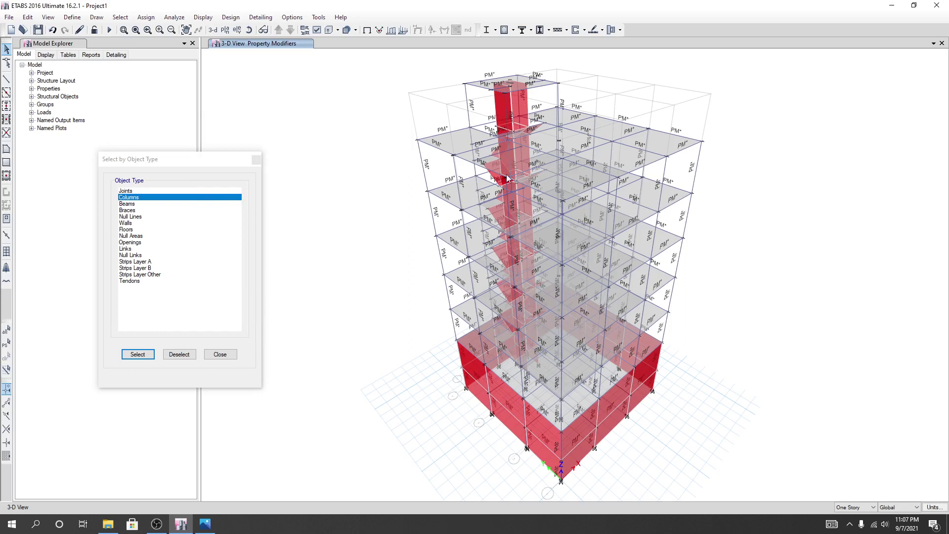
Consult the cracked-behaviour table in Photos, return to ETABS and select all walls by object type
{"action": "left_click", "coordinate": [206, 520]}
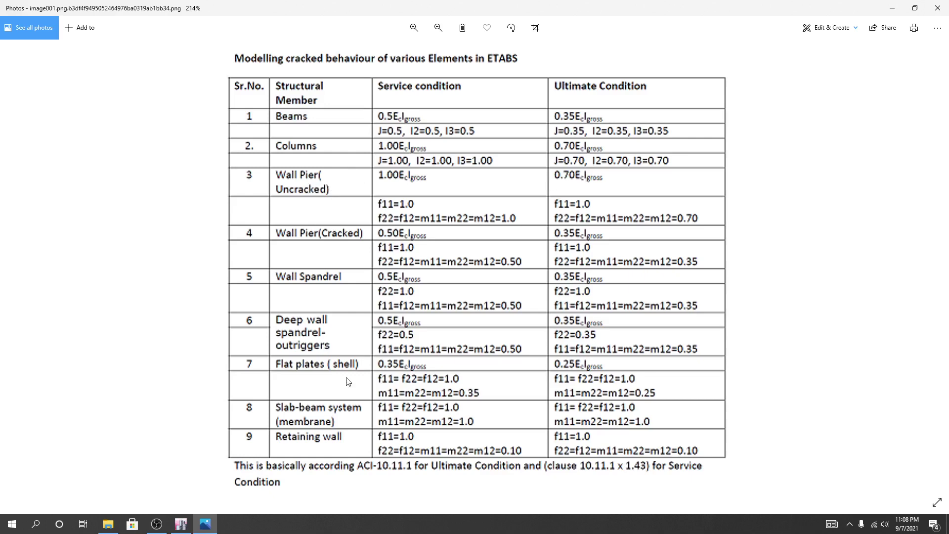
{"action": "mouse_move", "coordinate": [182, 525]}
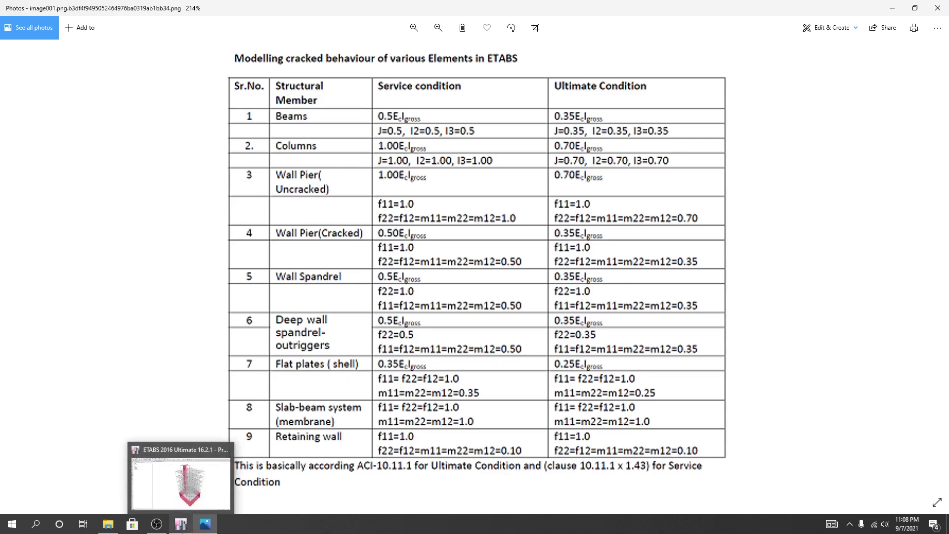
{"action": "left_click", "coordinate": [182, 489]}
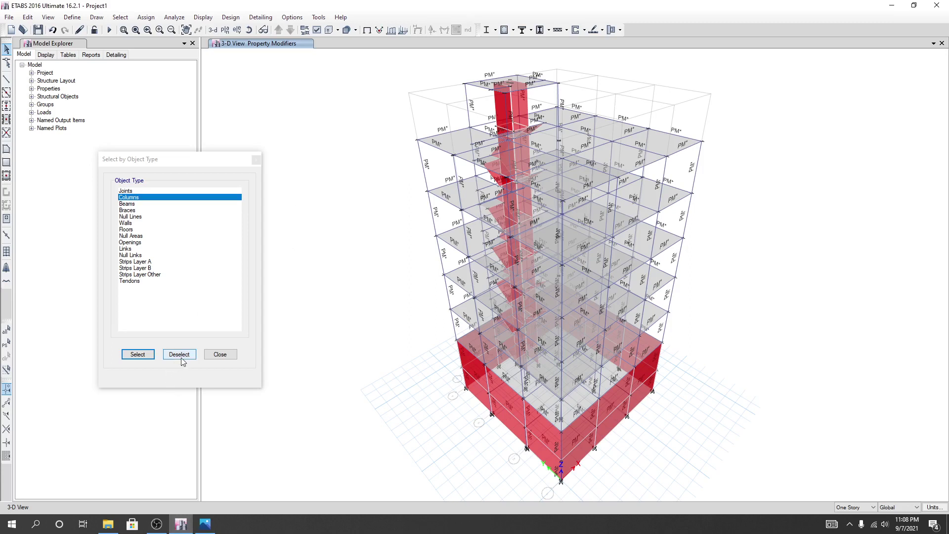
{"action": "left_click", "coordinate": [130, 223]}
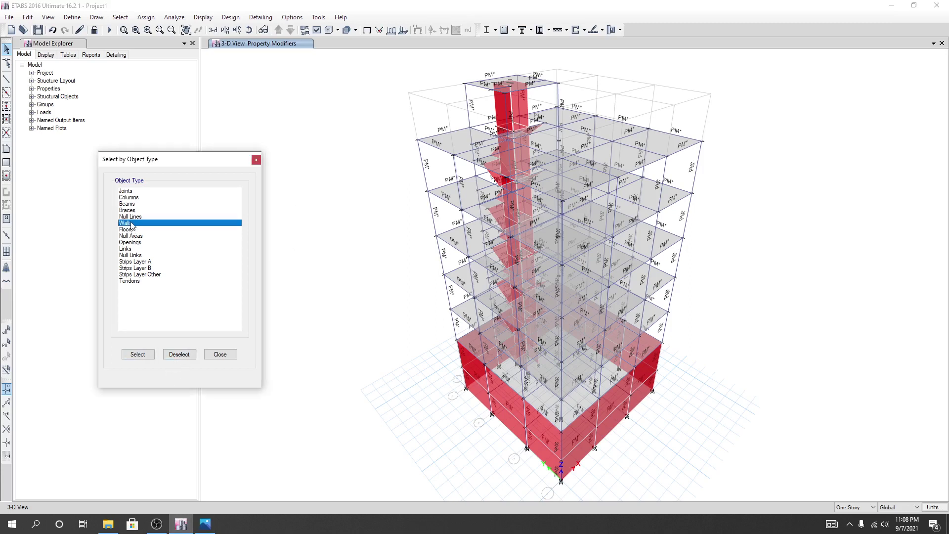
{"action": "left_click", "coordinate": [140, 355]}
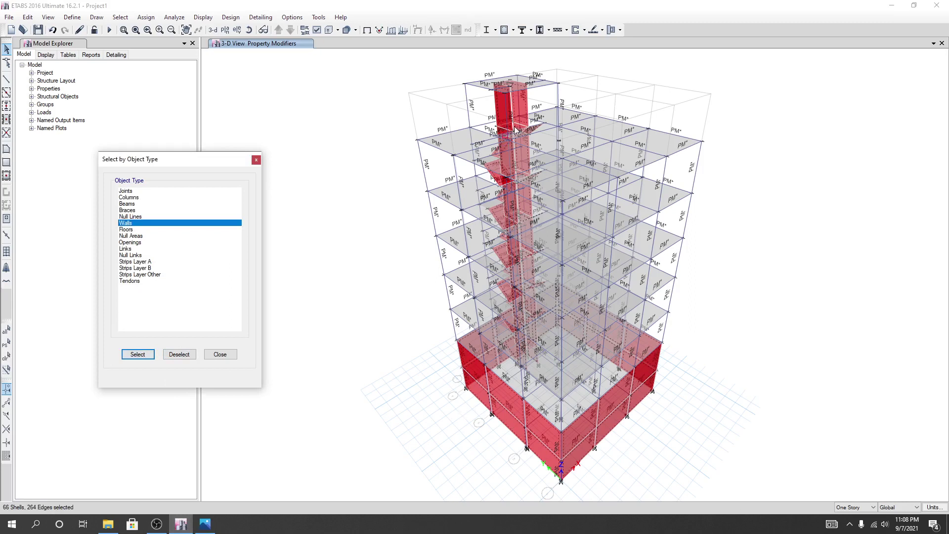
{"action": "left_click", "coordinate": [220, 355]}
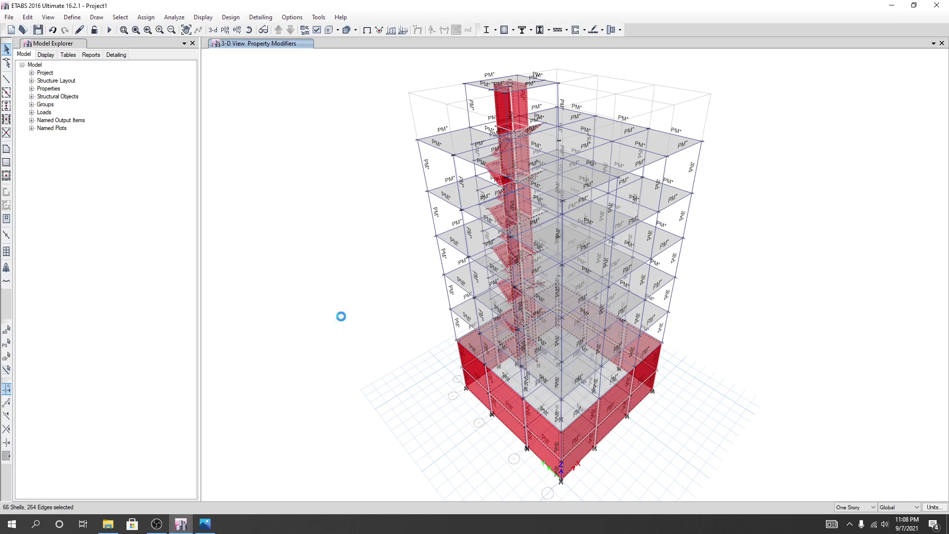
Clear the current selection and select all walls assigned the Wall10 section property
{"action": "key", "text": "ctrl+q"}
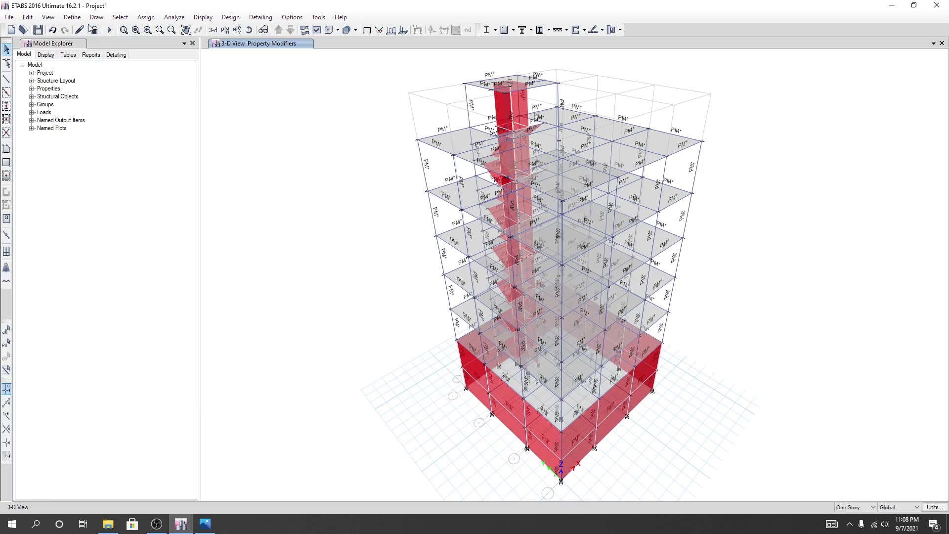
{"action": "left_click", "coordinate": [121, 17]}
{"action": "mouse_move", "coordinate": [144, 31]}
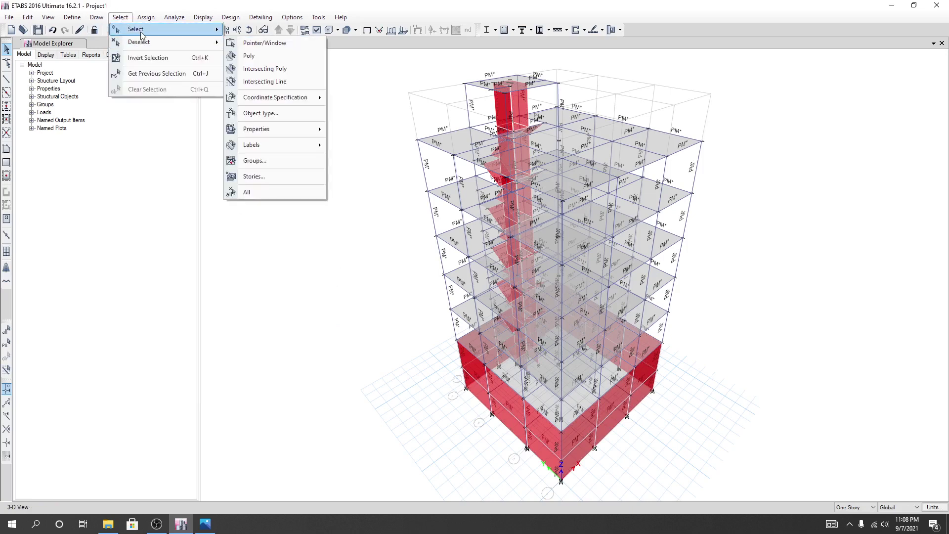
{"action": "mouse_move", "coordinate": [285, 117]}
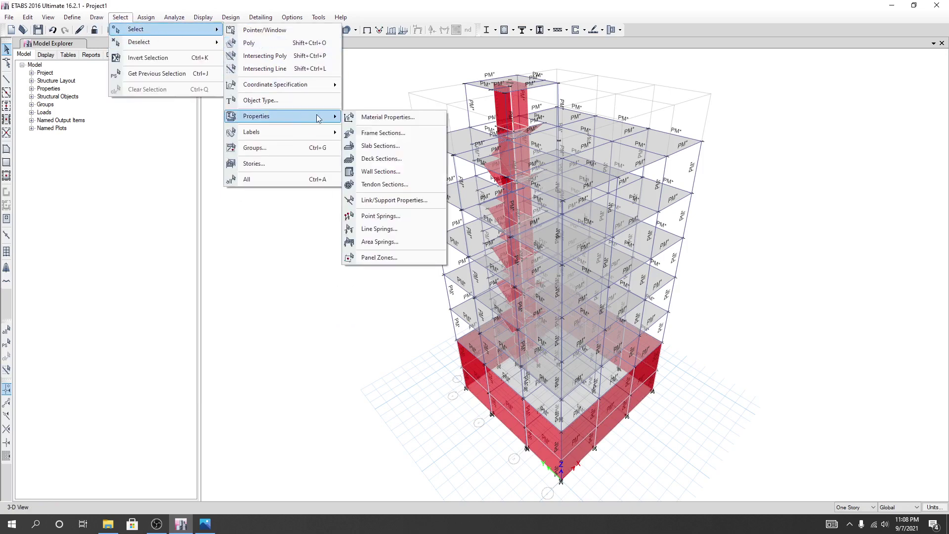
{"action": "left_click", "coordinate": [380, 170]}
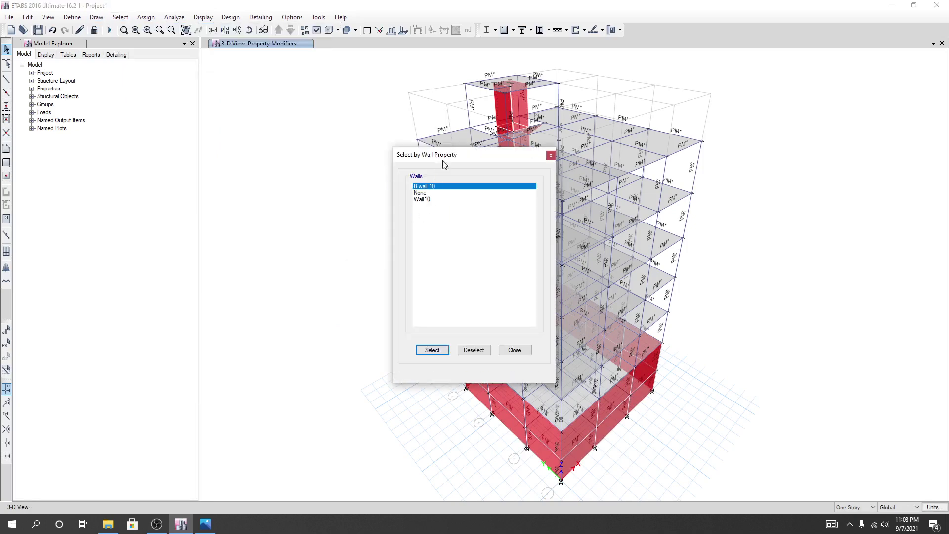
{"action": "left_click_drag", "start_coordinate": [449, 158], "coordinate": [256, 158]}
{"action": "left_click", "coordinate": [237, 201]}
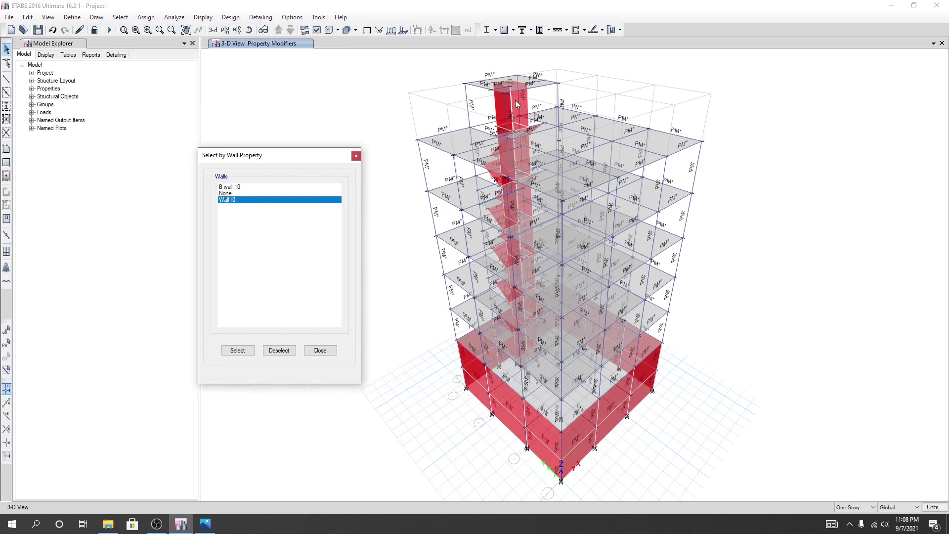
{"action": "left_click", "coordinate": [237, 350]}
{"action": "left_click", "coordinate": [320, 351]}
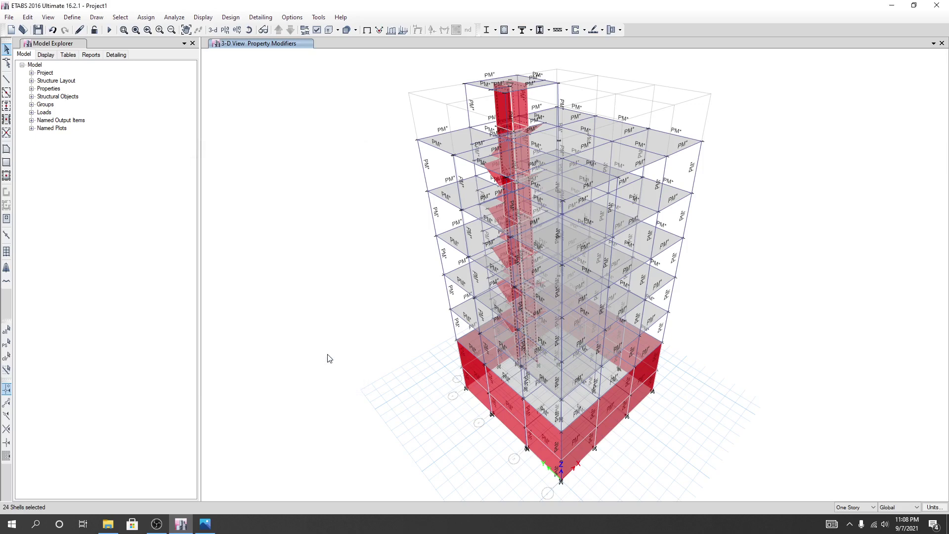
{"action": "left_click", "coordinate": [146, 17]}
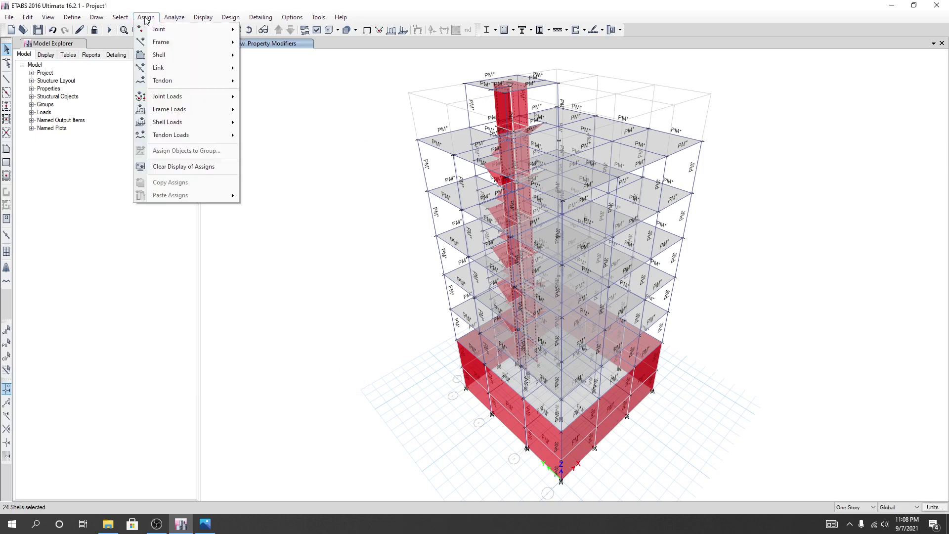
{"action": "mouse_move", "coordinate": [163, 46]}
{"action": "left_click", "coordinate": [247, 43]}
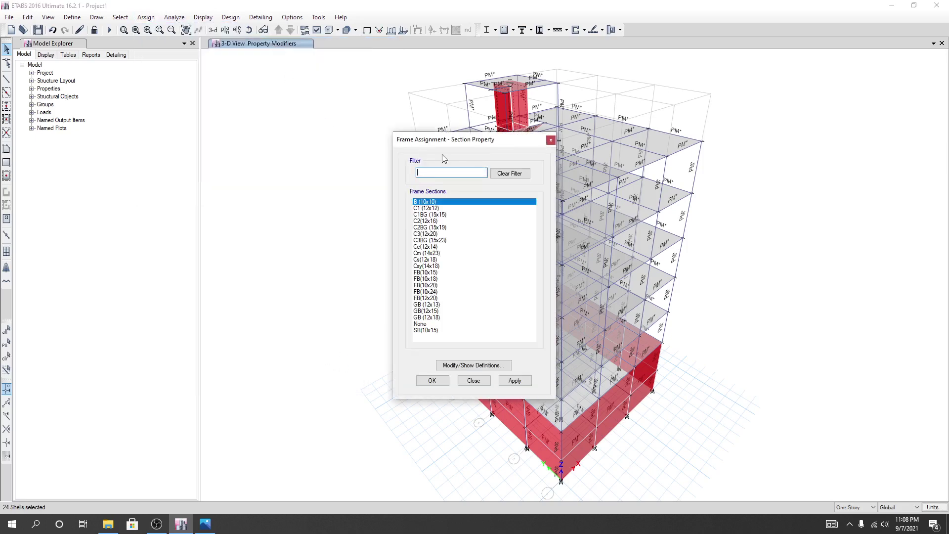
{"action": "left_click_drag", "start_coordinate": [463, 140], "coordinate": [256, 137]}
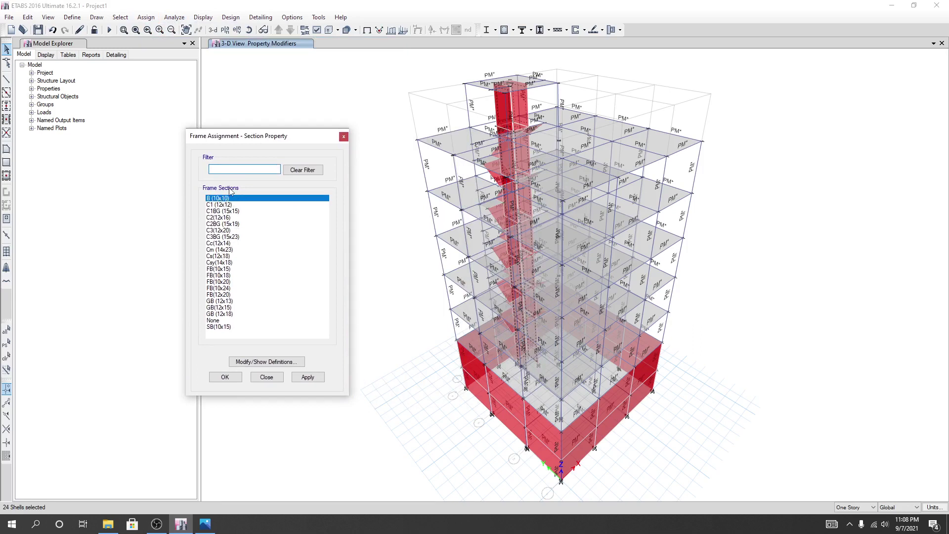
{"action": "left_click", "coordinate": [267, 378]}
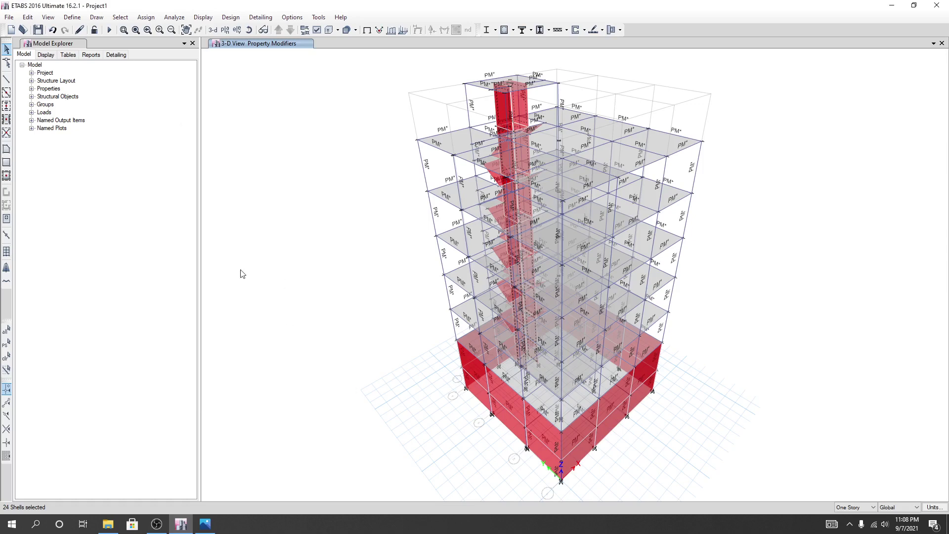
Try to assign the selected walls frame property modifiers of 0.7 for the torsional constant and both moments of inertia
{"action": "left_click", "coordinate": [145, 17]}
{"action": "mouse_move", "coordinate": [221, 49]}
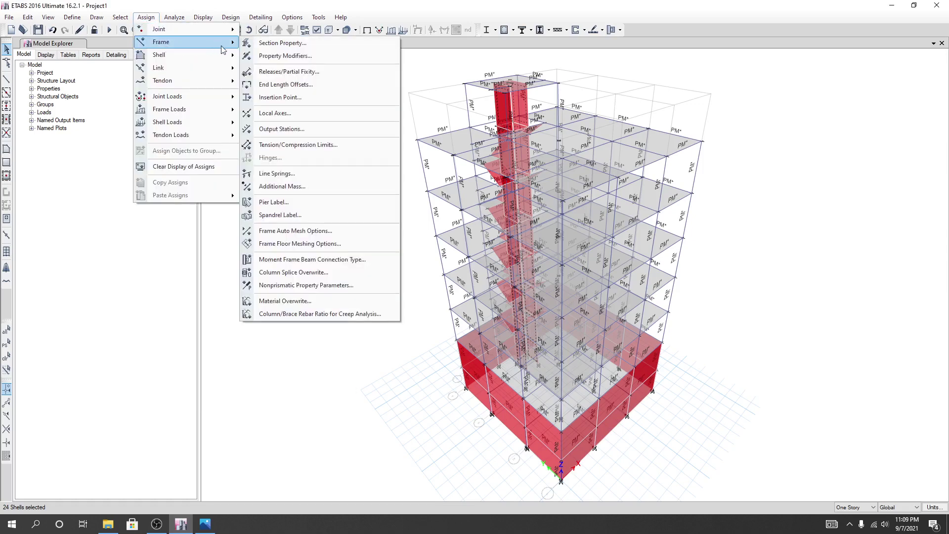
{"action": "left_click", "coordinate": [275, 56]}
{"action": "left_click_drag", "start_coordinate": [374, 121], "coordinate": [276, 113]}
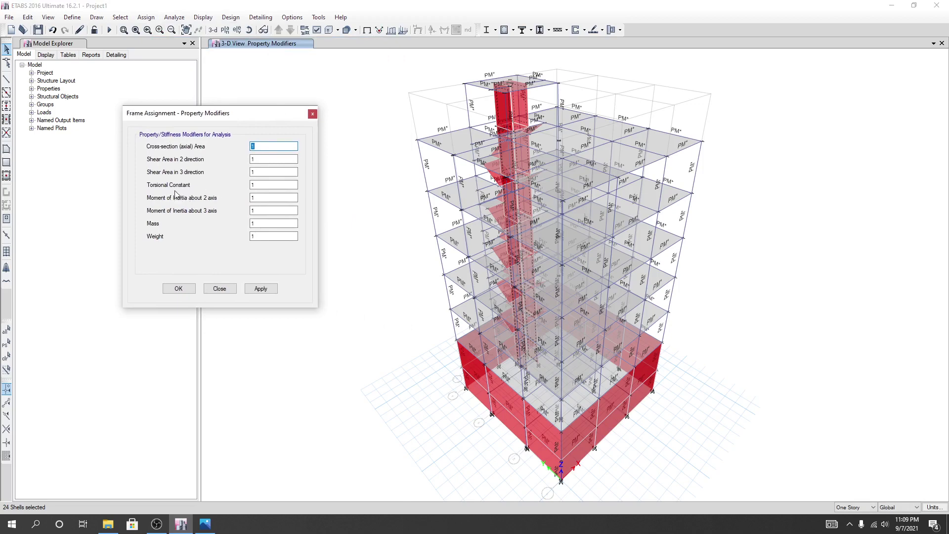
{"action": "left_click", "coordinate": [264, 184]}
{"action": "left_click", "coordinate": [268, 185]}
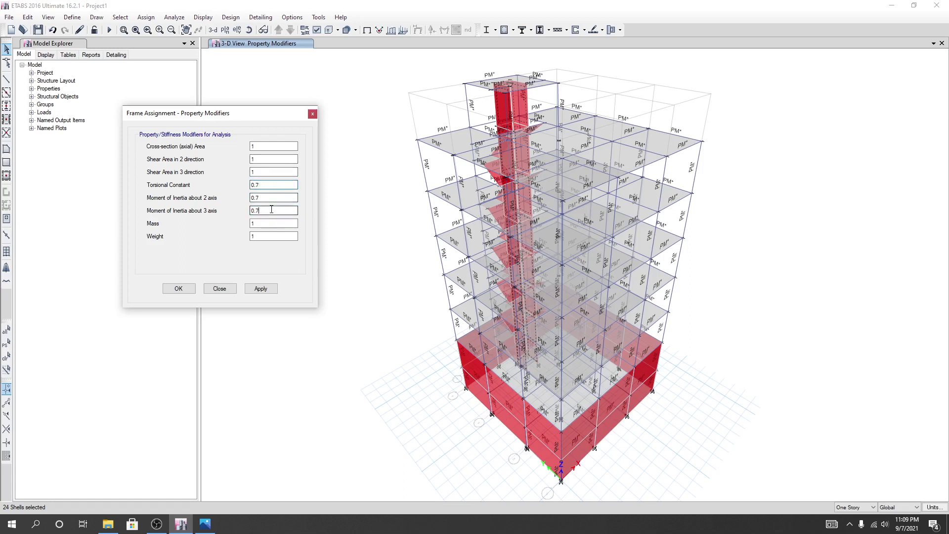
{"action": "left_click", "coordinate": [259, 288]}
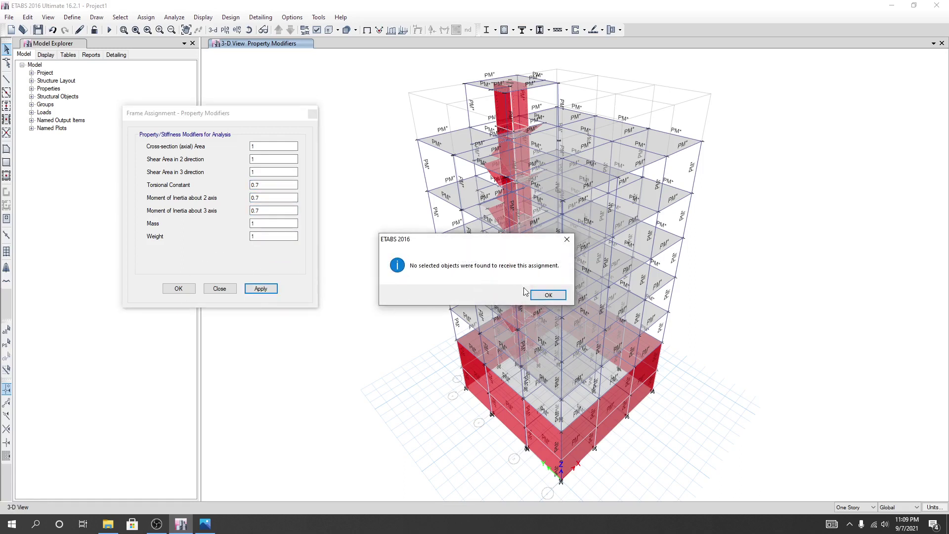
{"action": "left_click", "coordinate": [546, 295]}
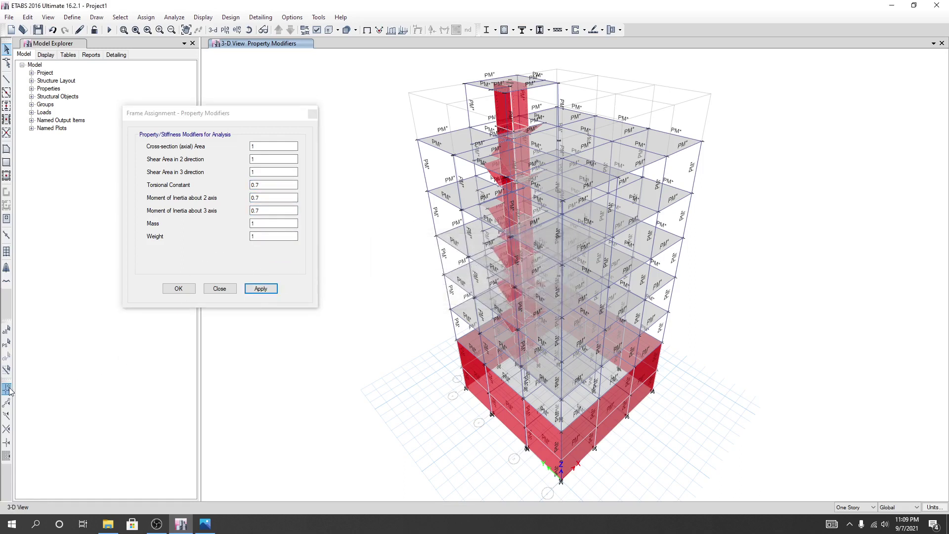
Restore the previous wall selection, retry applying the 0.7 frame modifiers and close the frame assignment
{"action": "left_click", "coordinate": [8, 345]}
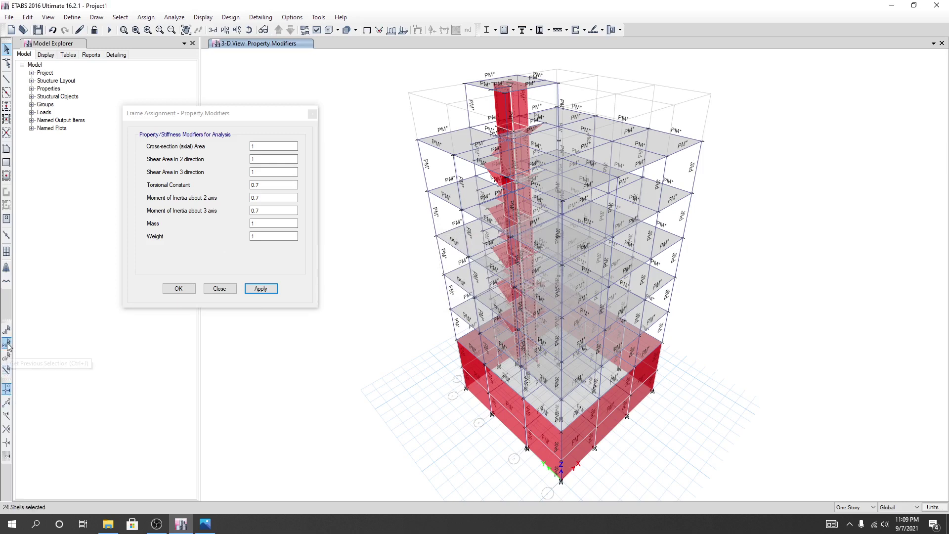
{"action": "left_click", "coordinate": [257, 289]}
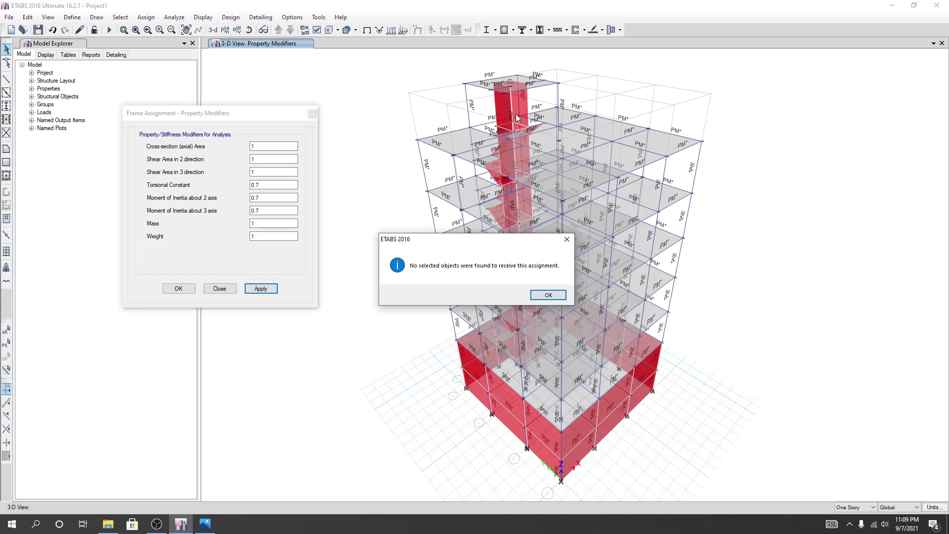
{"action": "left_click", "coordinate": [548, 295]}
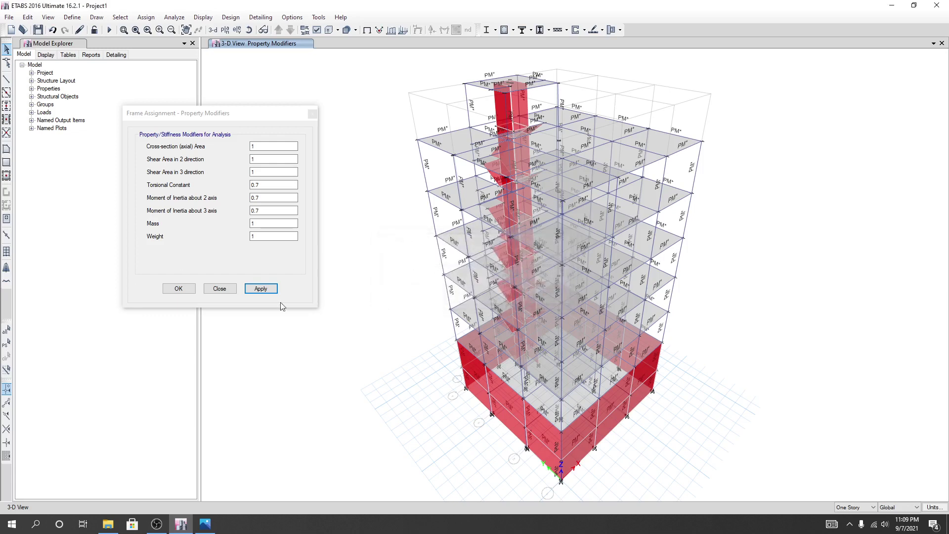
{"action": "left_click", "coordinate": [179, 289]}
{"action": "left_click", "coordinate": [185, 290]}
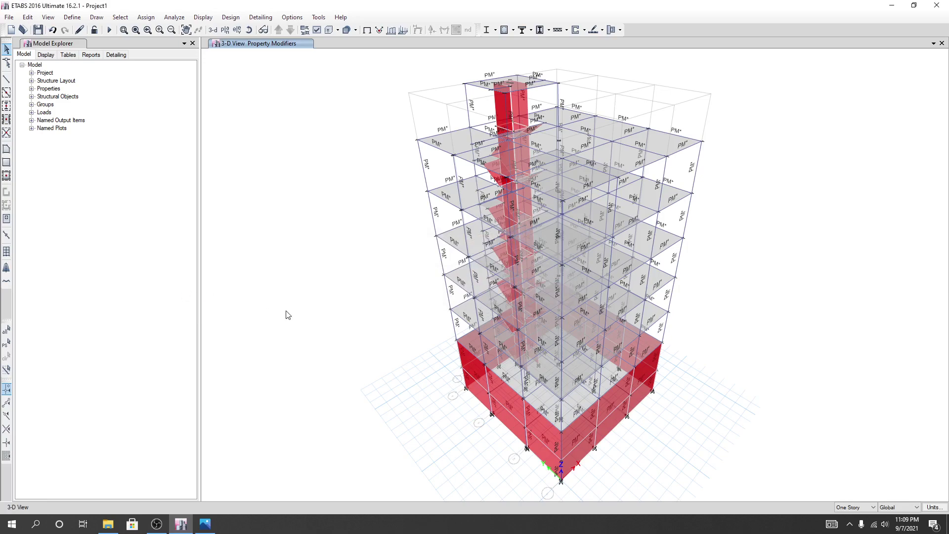
Inspect the assignments of core wall W3 on story TR, including its property modifiers, and close its information
{"action": "middle_click_drag", "start_coordinate": [311, 321], "coordinate": [410, 280], "text": "shift"}
{"action": "middle_click_drag", "start_coordinate": [360, 318], "coordinate": [354, 337], "text": "shift"}
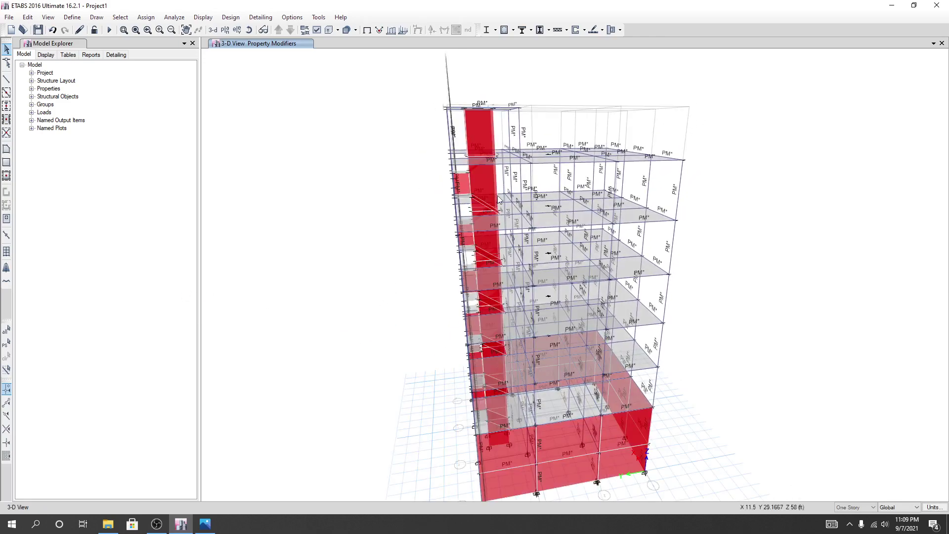
{"action": "right_click", "coordinate": [472, 129]}
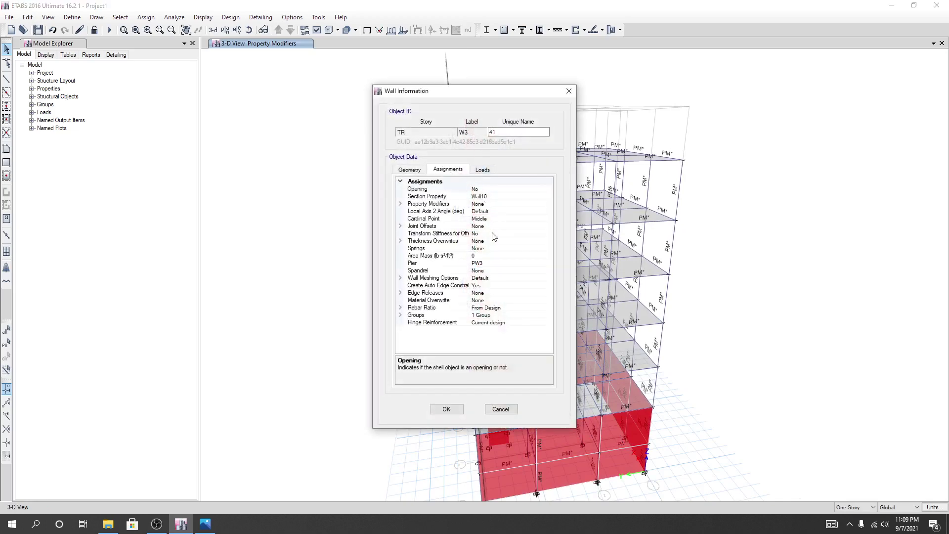
{"action": "left_click", "coordinate": [568, 92]}
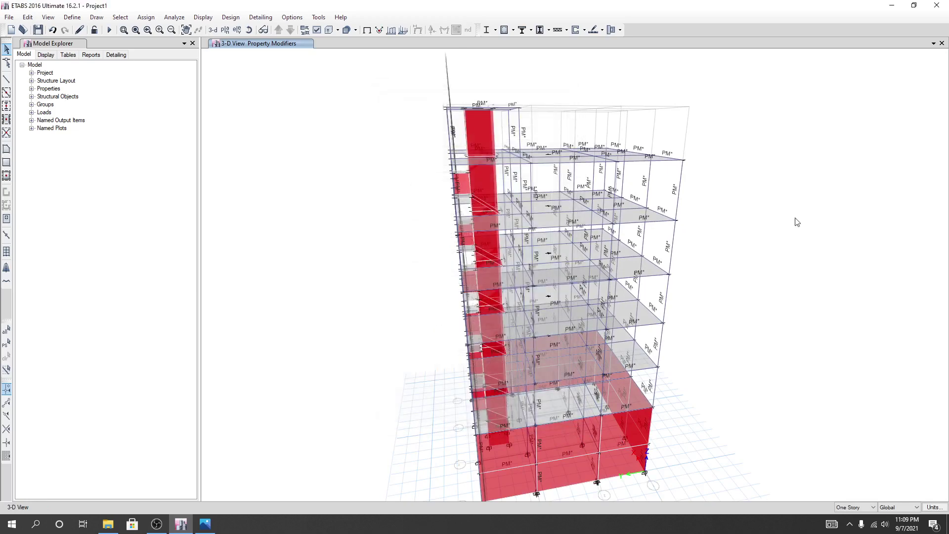
Open the Wall10 section definition and examine its property/stiffness modification factors
{"action": "middle_click_drag", "start_coordinate": [791, 257], "coordinate": [850, 254], "text": "shift"}
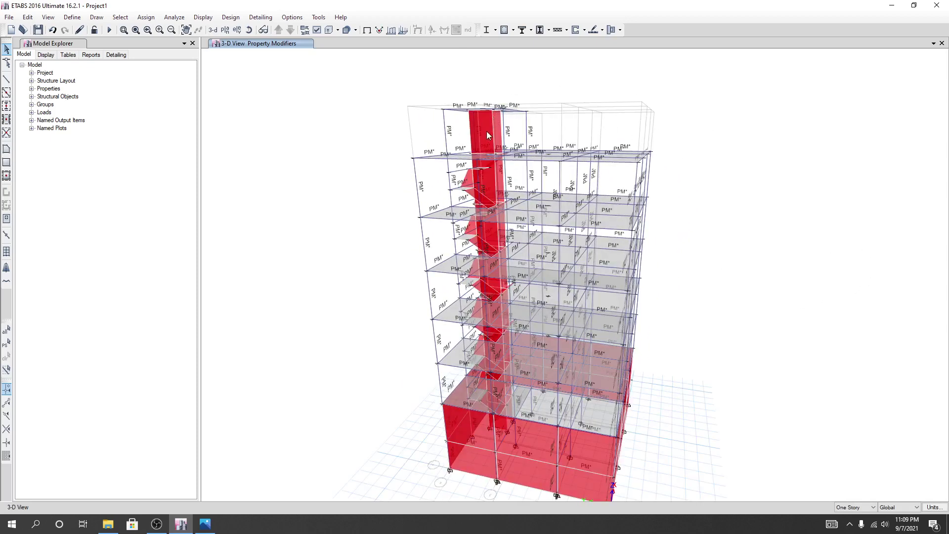
{"action": "left_click", "coordinate": [72, 17]}
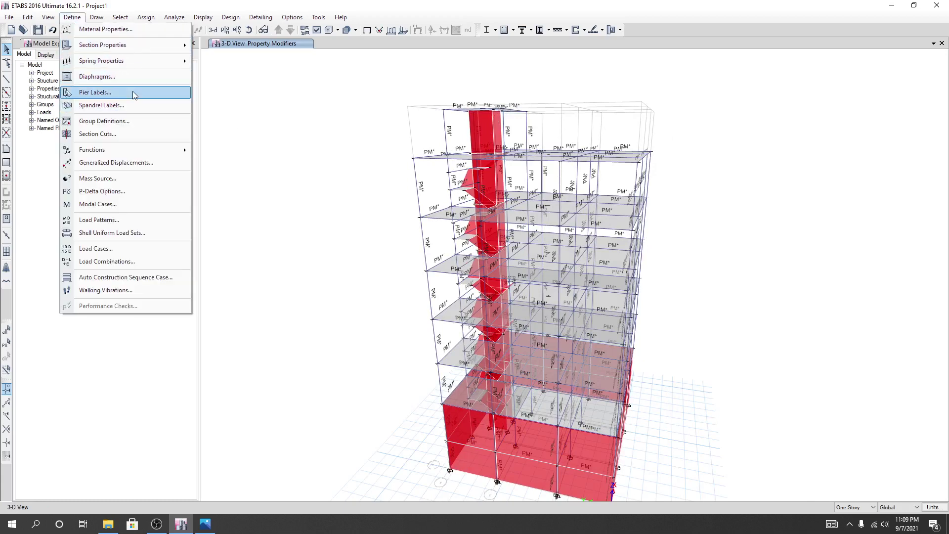
{"action": "mouse_move", "coordinate": [106, 44]}
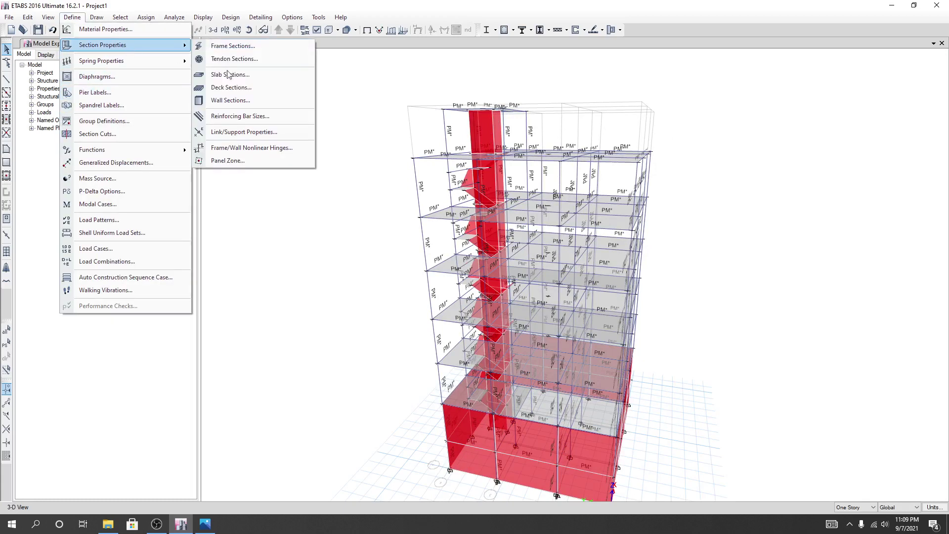
{"action": "left_click", "coordinate": [229, 98]}
{"action": "left_click", "coordinate": [383, 230]}
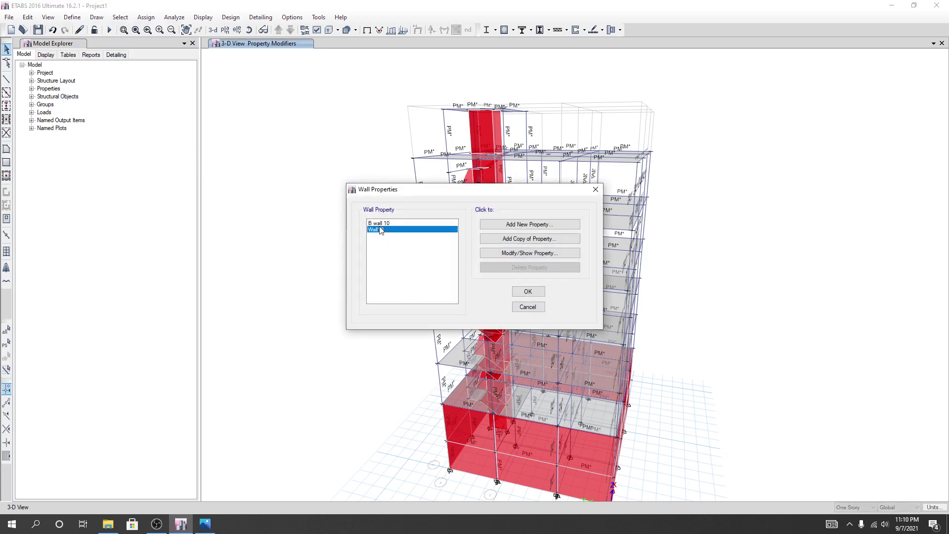
{"action": "left_click", "coordinate": [518, 253]}
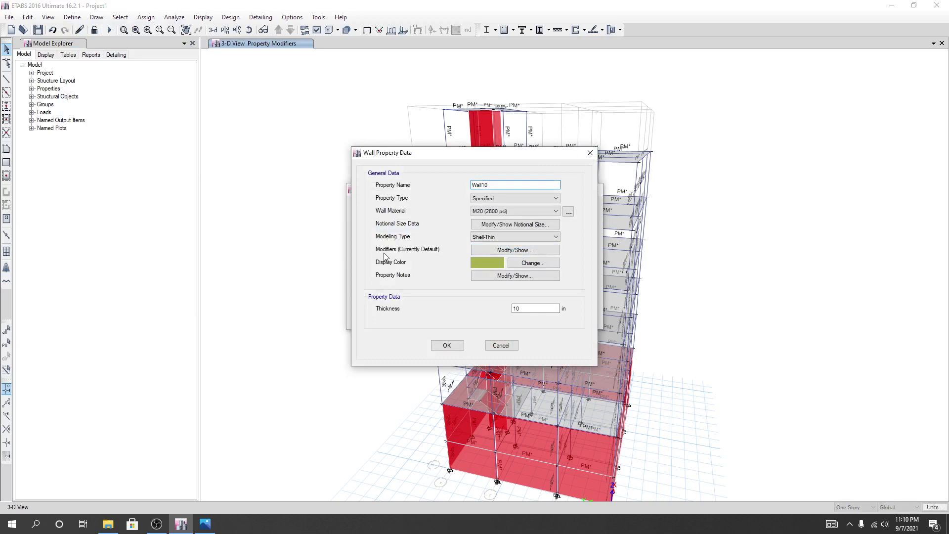
{"action": "left_click", "coordinate": [515, 250]}
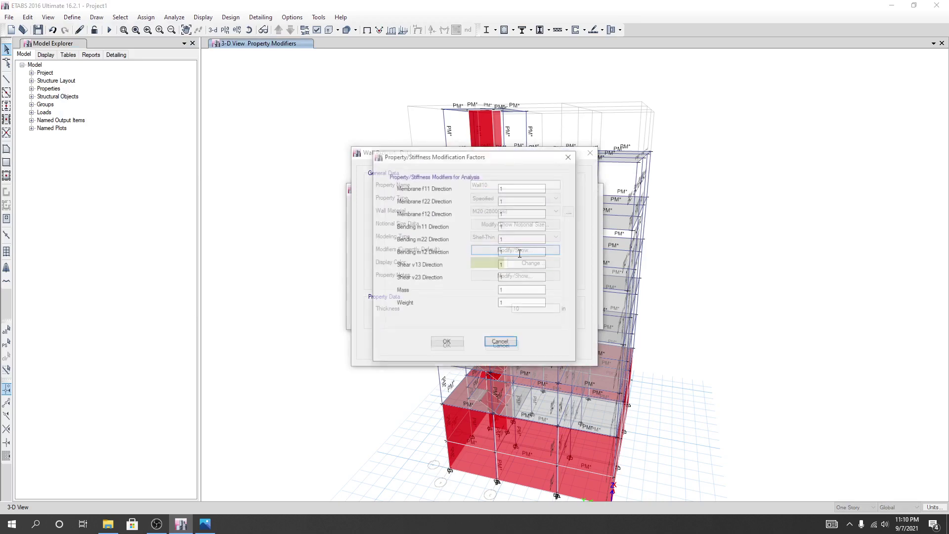
{"action": "left_click_drag", "start_coordinate": [491, 162], "coordinate": [305, 171]}
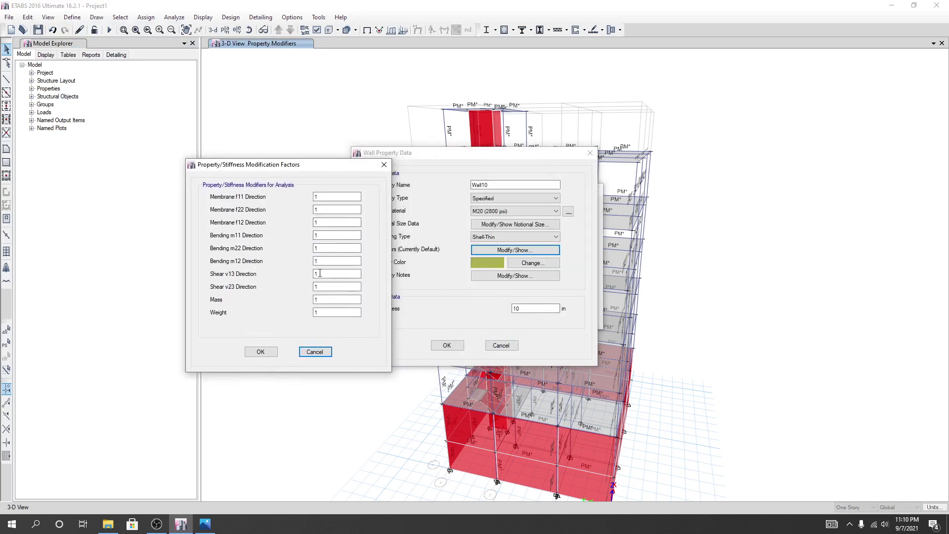
{"action": "left_click", "coordinate": [326, 261]}
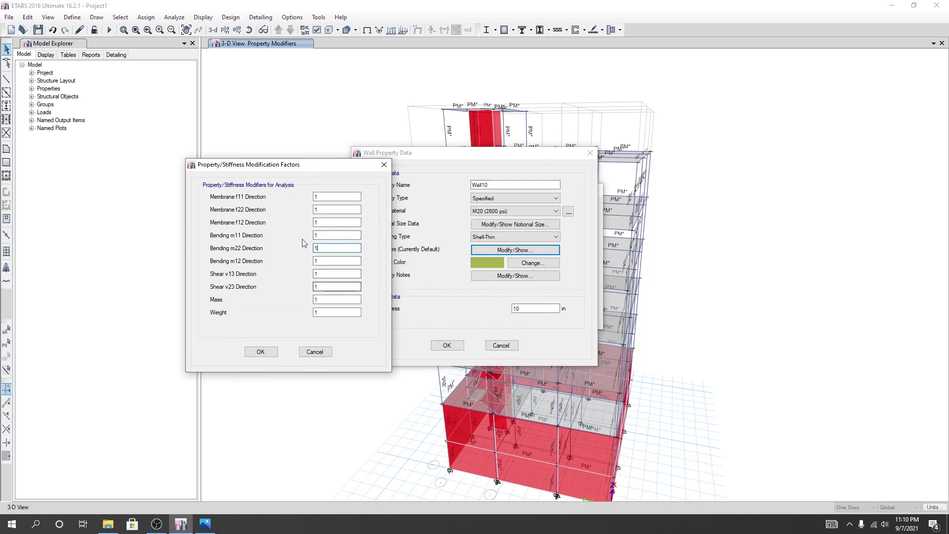
{"action": "left_click_drag", "start_coordinate": [297, 174], "coordinate": [248, 163]}
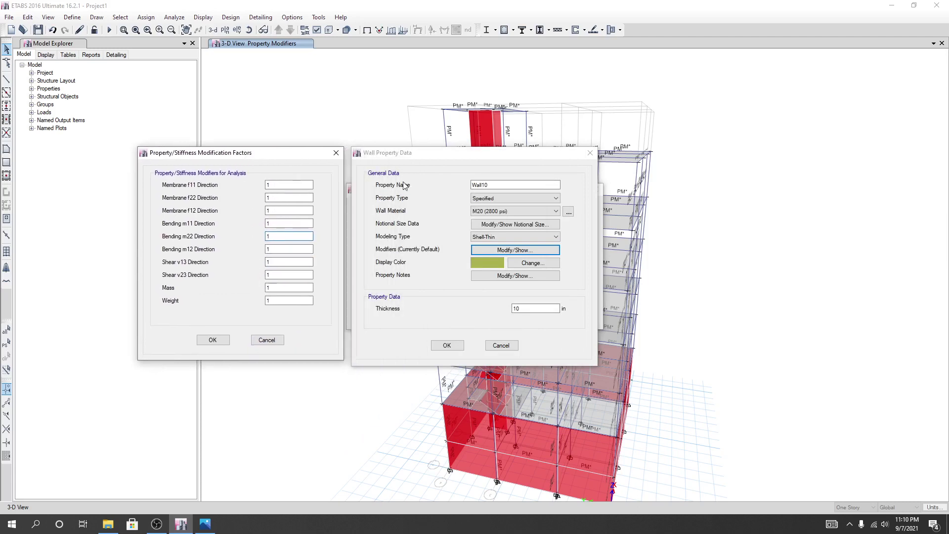
{"action": "left_click", "coordinate": [438, 158]}
Consult the wall pier factors in the cracked-behaviour table in Photos, return to ETABS and cancel out of the Wall10 definition
{"action": "left_click", "coordinate": [205, 523]}
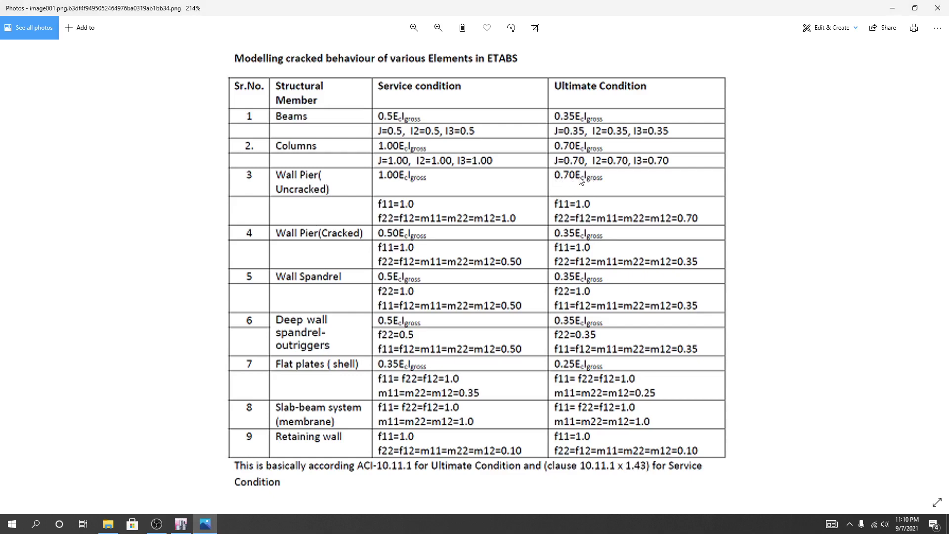
{"action": "left_click", "coordinate": [183, 526]}
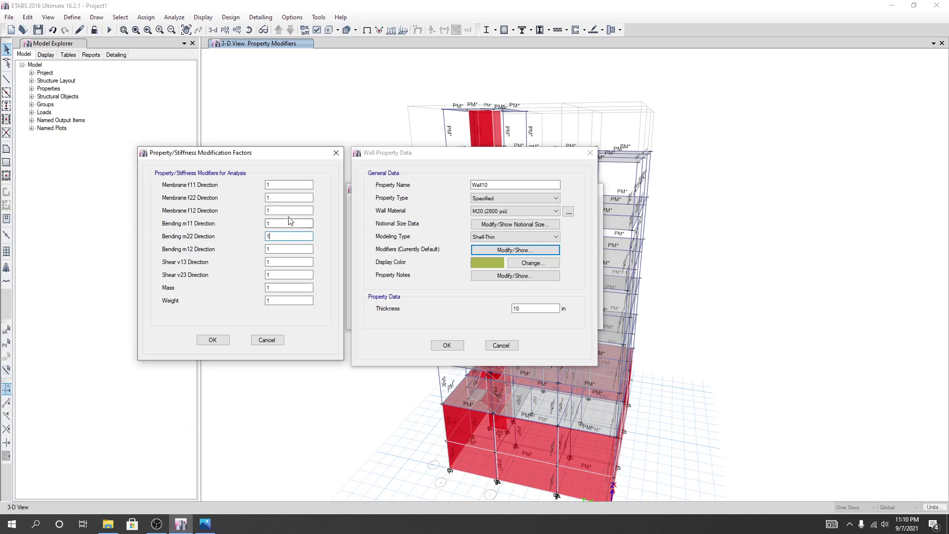
{"action": "left_click", "coordinate": [505, 349]}
{"action": "left_click", "coordinate": [279, 344]}
{"action": "left_click", "coordinate": [501, 345]}
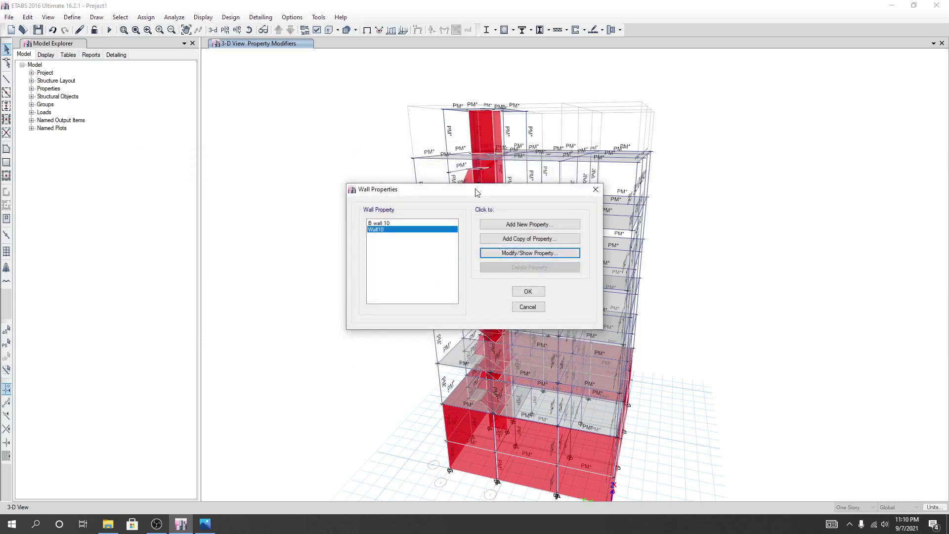
{"action": "left_click_drag", "start_coordinate": [477, 193], "coordinate": [241, 193]}
{"action": "left_click", "coordinate": [303, 309]}
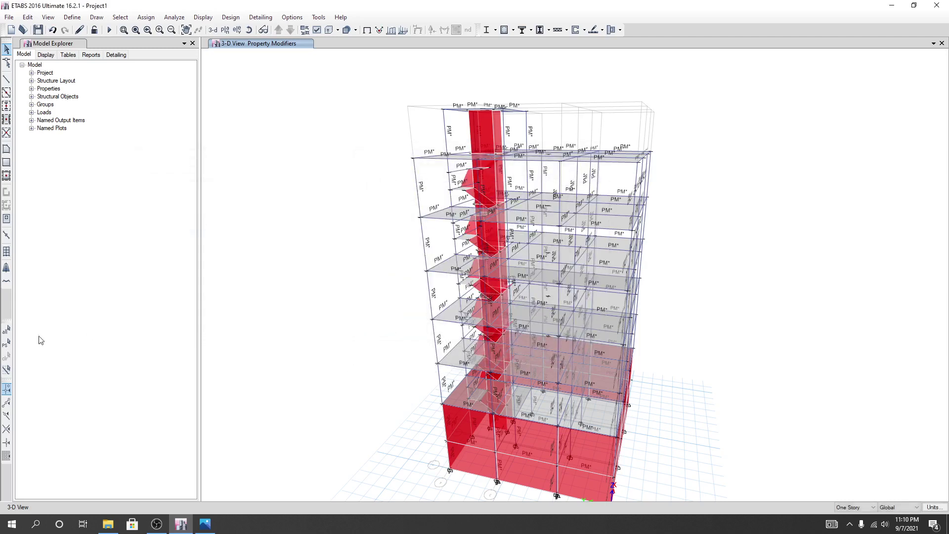
{"action": "left_click", "coordinate": [6, 344]}
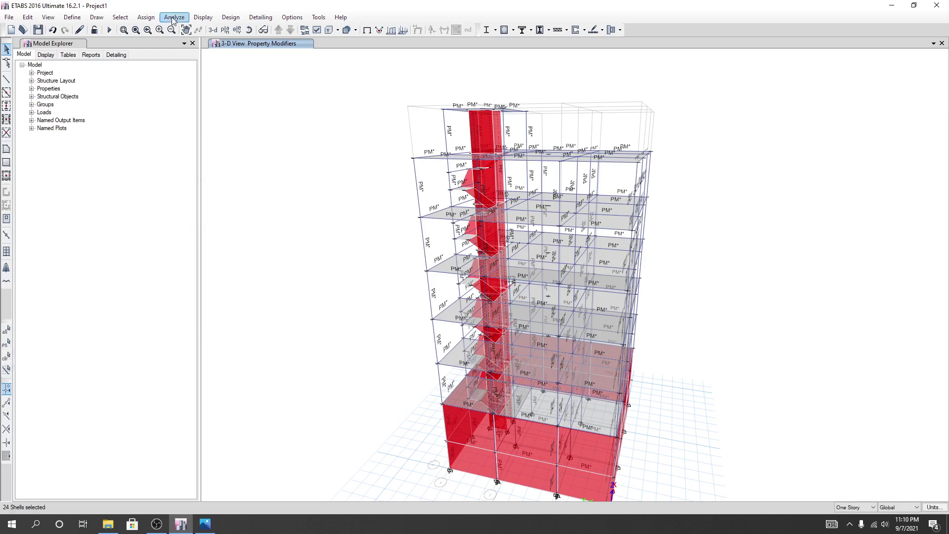
{"action": "left_click", "coordinate": [154, 18]}
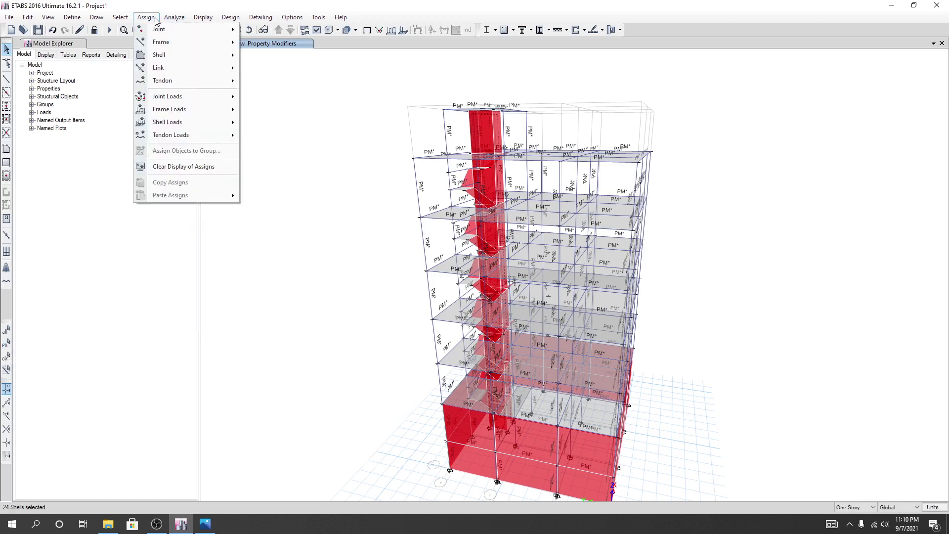
{"action": "mouse_move", "coordinate": [197, 56]}
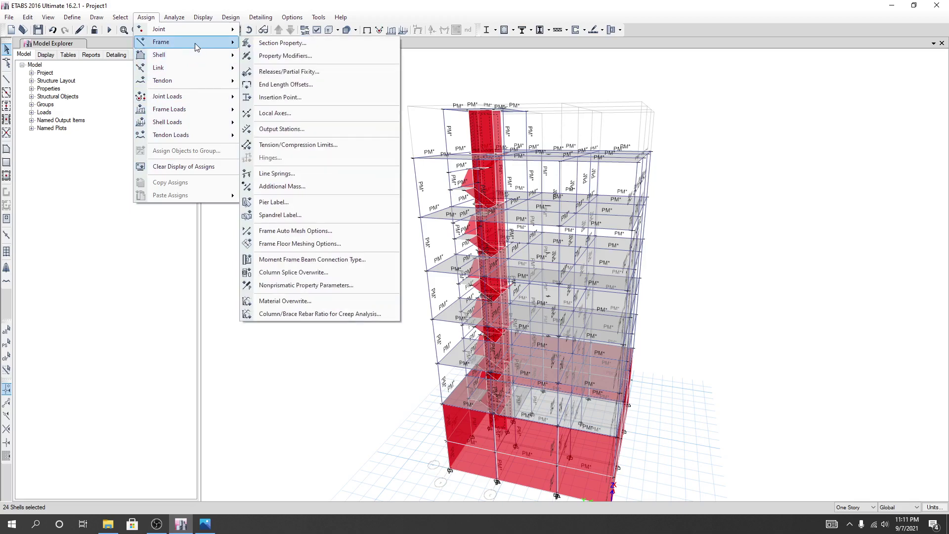
{"action": "left_click", "coordinate": [201, 4]}
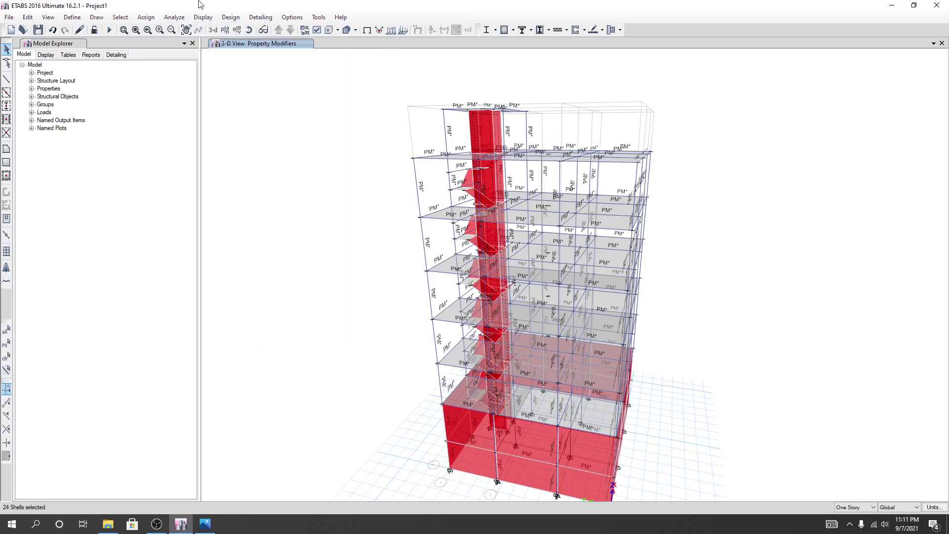
Open the Wall10 wall section definition and bring up its property/stiffness modification factors
{"action": "left_click", "coordinate": [72, 18]}
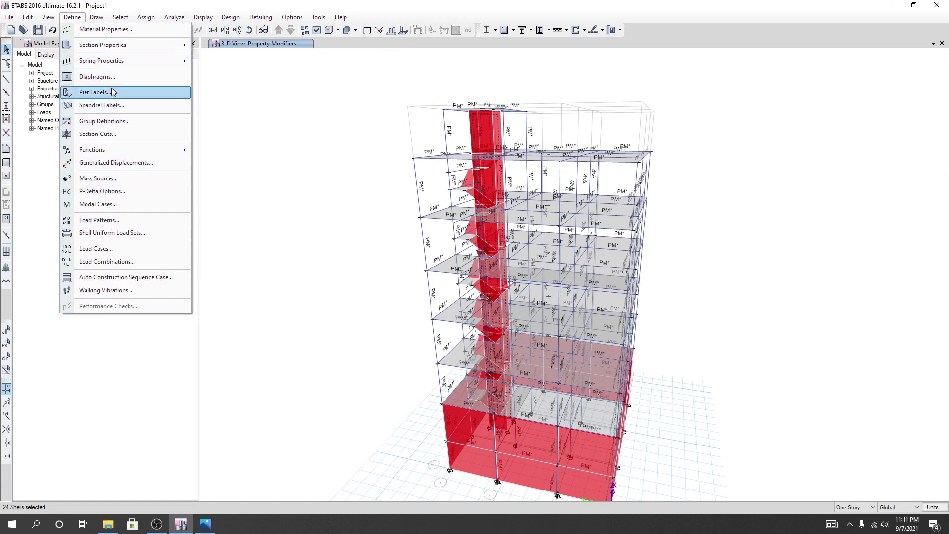
{"action": "mouse_move", "coordinate": [121, 47]}
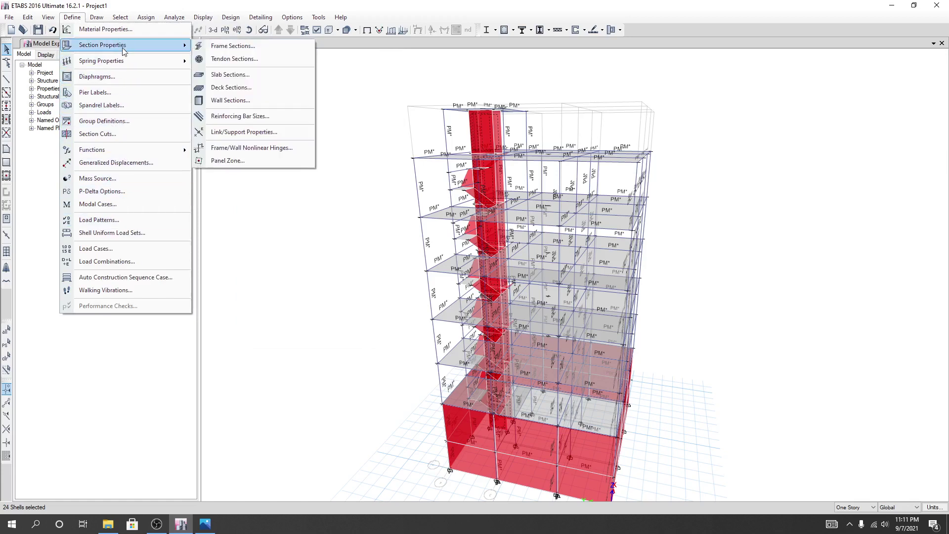
{"action": "left_click", "coordinate": [231, 101]}
{"action": "left_click_drag", "start_coordinate": [456, 190], "coordinate": [299, 192]}
{"action": "left_click", "coordinate": [307, 234]}
{"action": "left_click", "coordinate": [358, 257]}
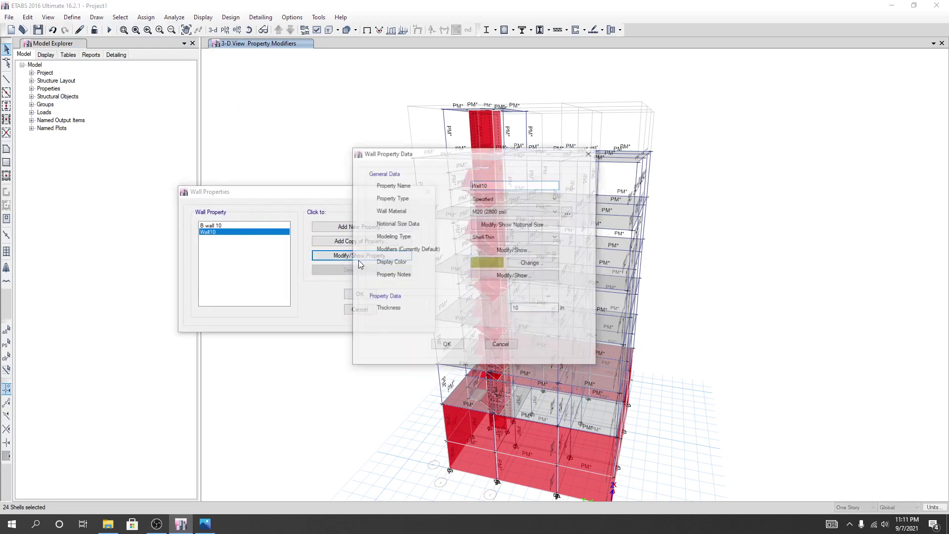
{"action": "left_click_drag", "start_coordinate": [459, 154], "coordinate": [184, 184]}
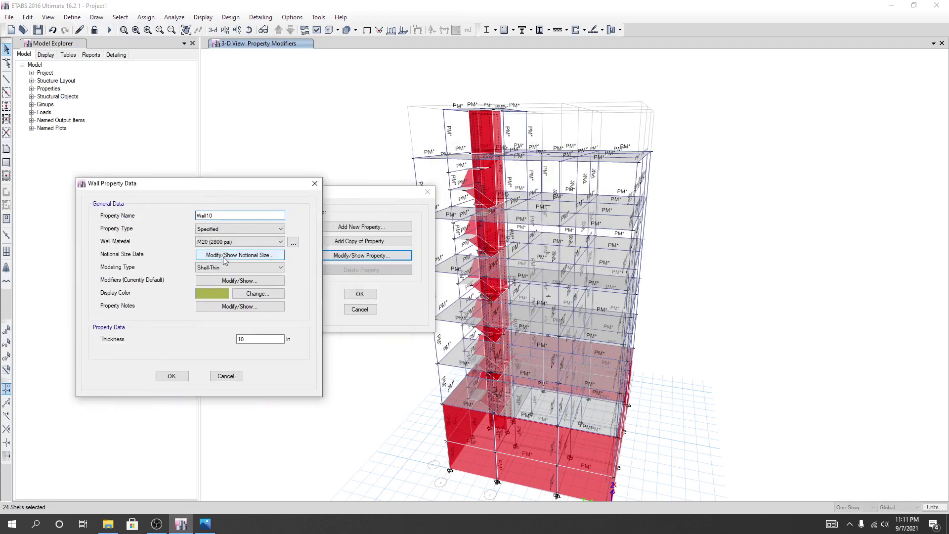
{"action": "left_click", "coordinate": [212, 281]}
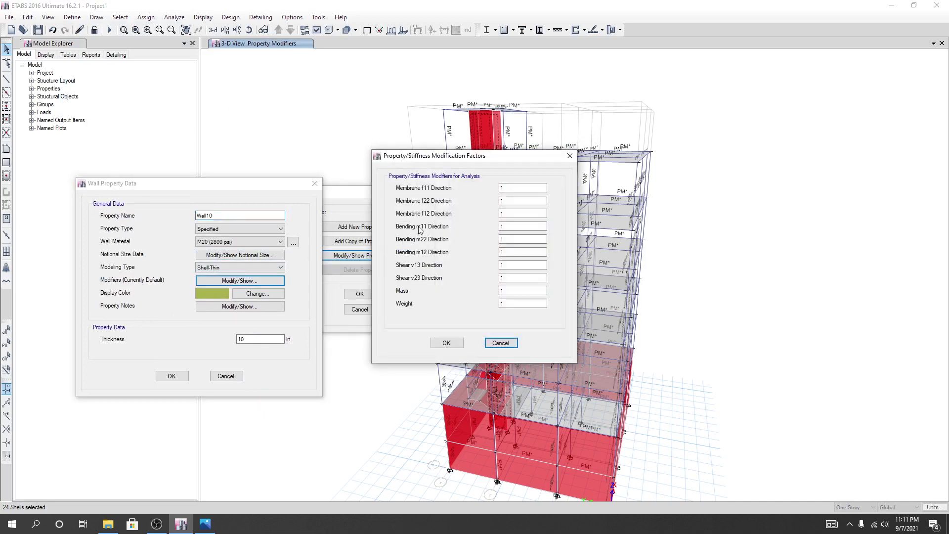
Set Wall10's bending m11, m22 and m12 modifiers to 0.7 and accept the wall property changes
{"action": "double_click", "coordinate": [500, 226]}
{"action": "type", "text": "0.7"}
{"action": "left_click", "coordinate": [501, 239]}
{"action": "type", "text": "0"}
{"action": "key", "text": "Tab"}
{"action": "left_click", "coordinate": [455, 347]}
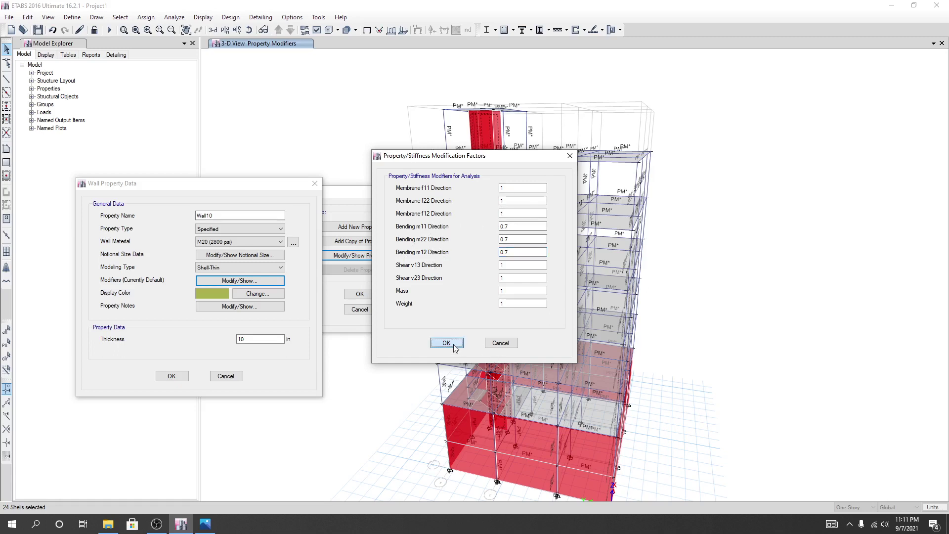
{"action": "left_click", "coordinate": [447, 342]}
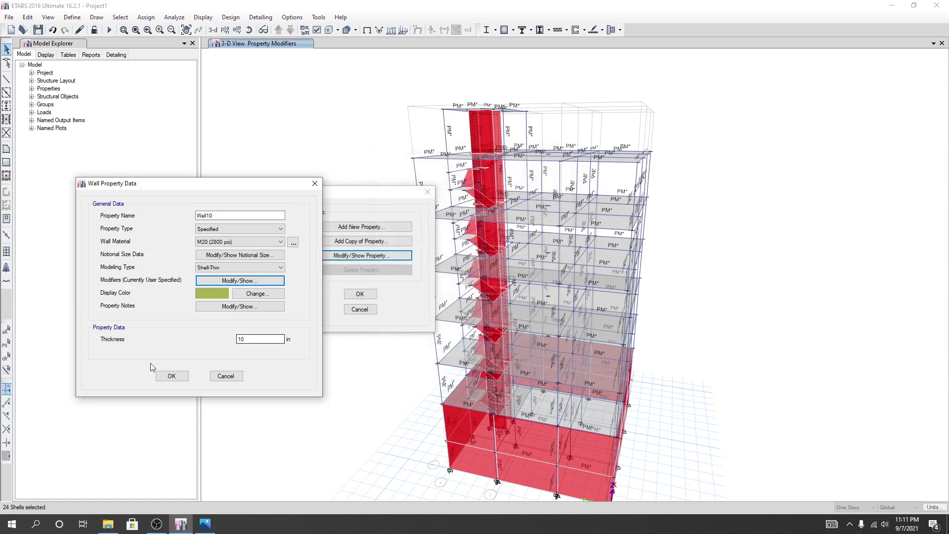
{"action": "left_click", "coordinate": [169, 378]}
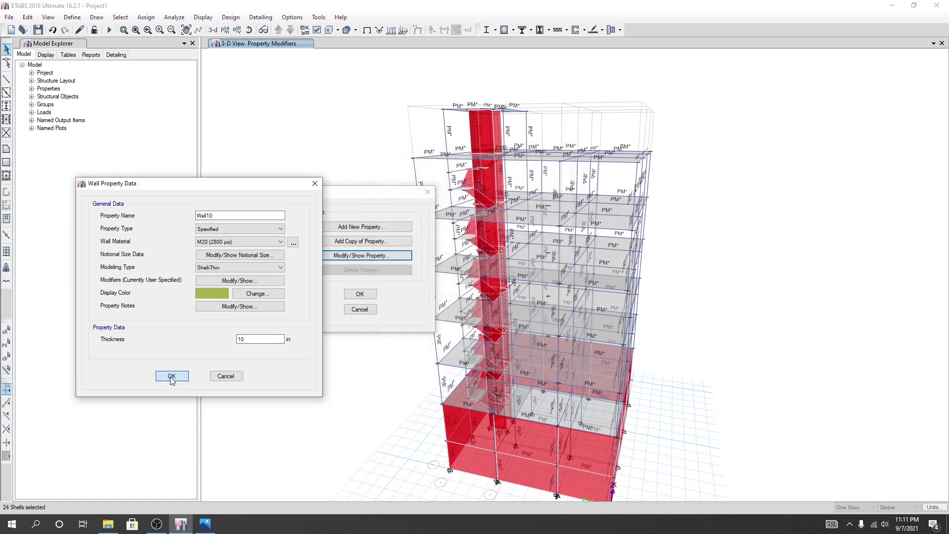
{"action": "left_click", "coordinate": [171, 377]}
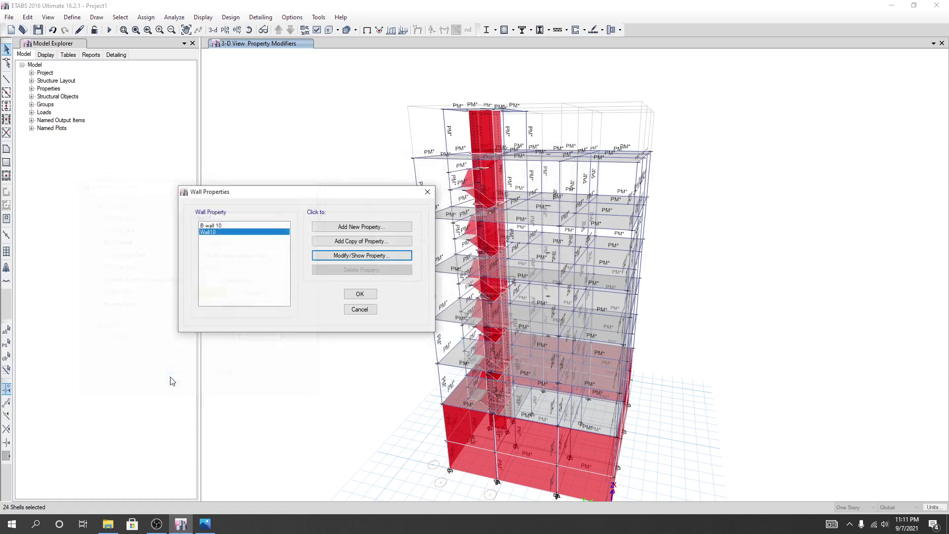
{"action": "left_click", "coordinate": [359, 294]}
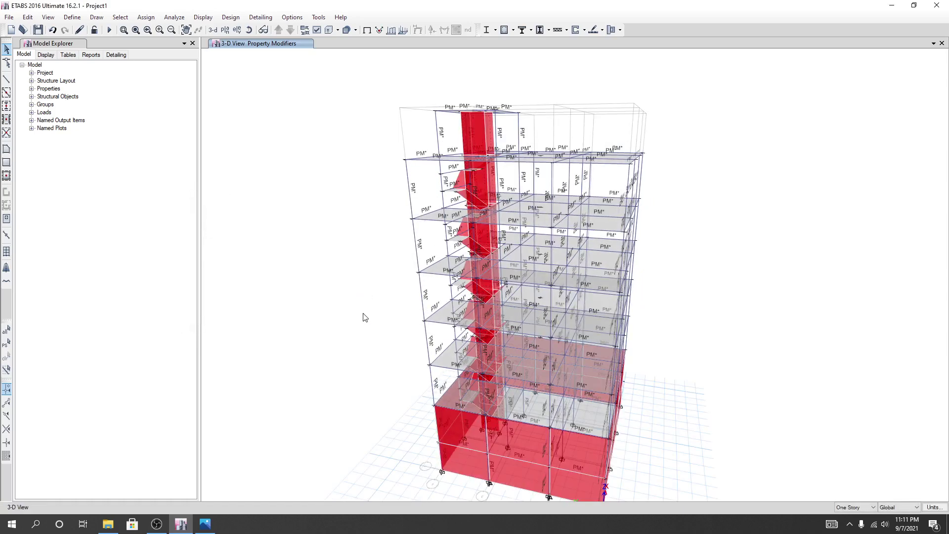
Restore the default 3-D view of the building and run the analysis
{"action": "middle_click_drag", "start_coordinate": [362, 317], "coordinate": [353, 315]}
{"action": "scroll", "coordinate": [699, 237], "scroll_direction": "up", "scroll_amount": 3}
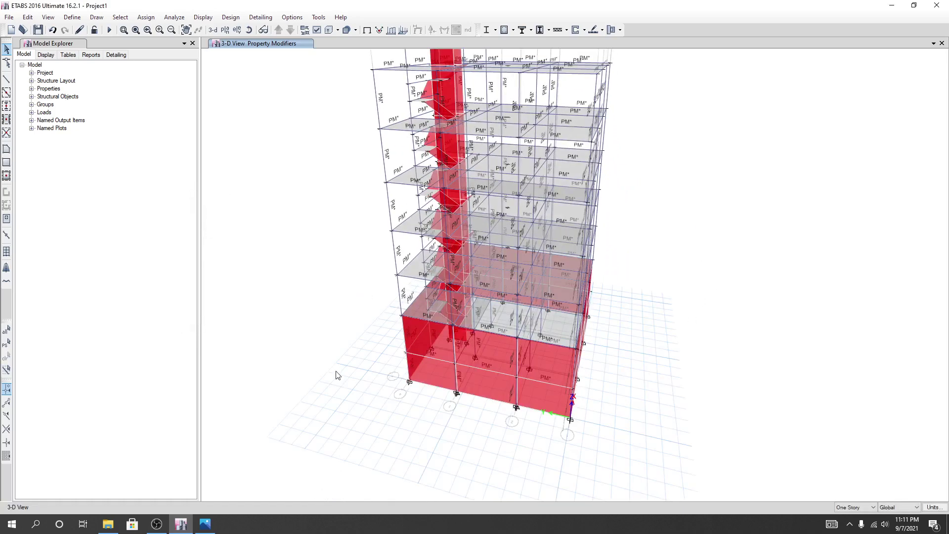
{"action": "middle_click_drag", "start_coordinate": [335, 375], "coordinate": [356, 377]}
{"action": "scroll", "coordinate": [356, 374], "scroll_direction": "down", "scroll_amount": 1}
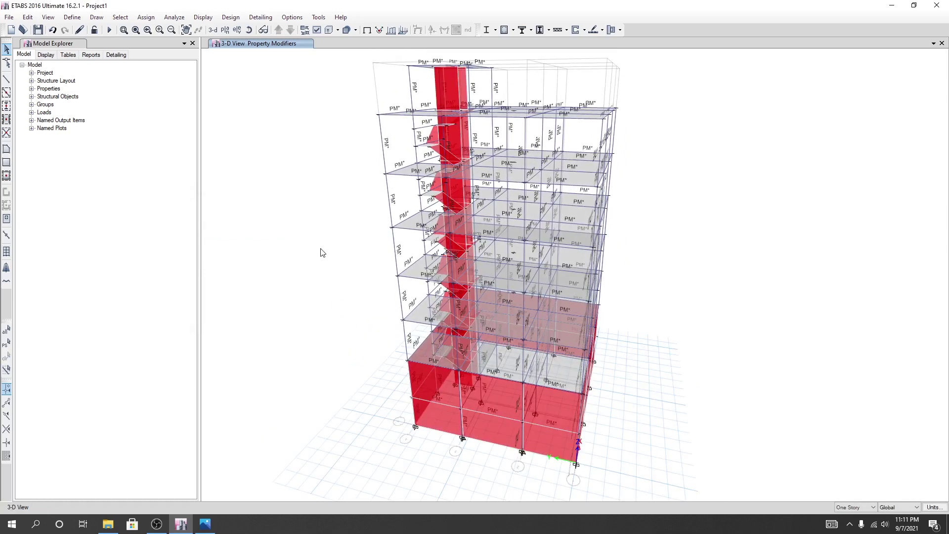
{"action": "left_click", "coordinate": [216, 31]}
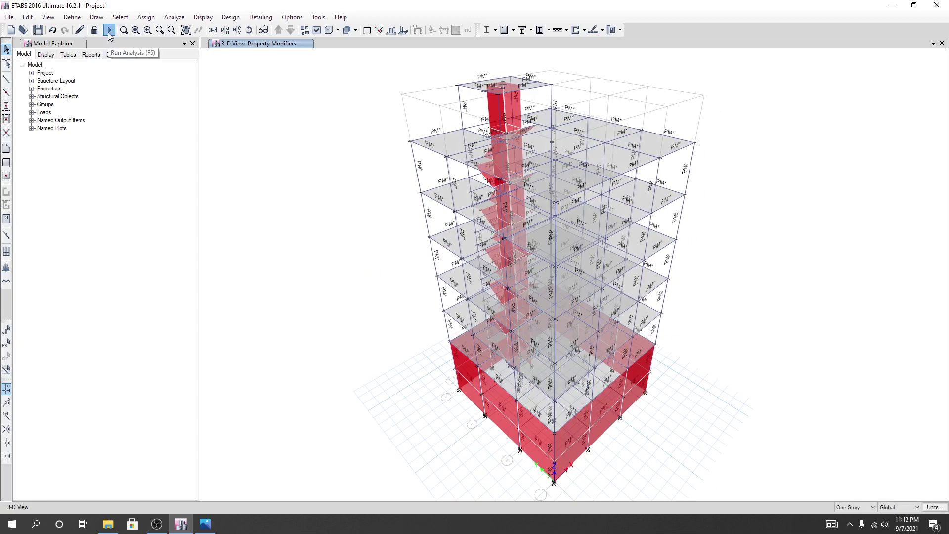
{"action": "key", "text": "F5"}
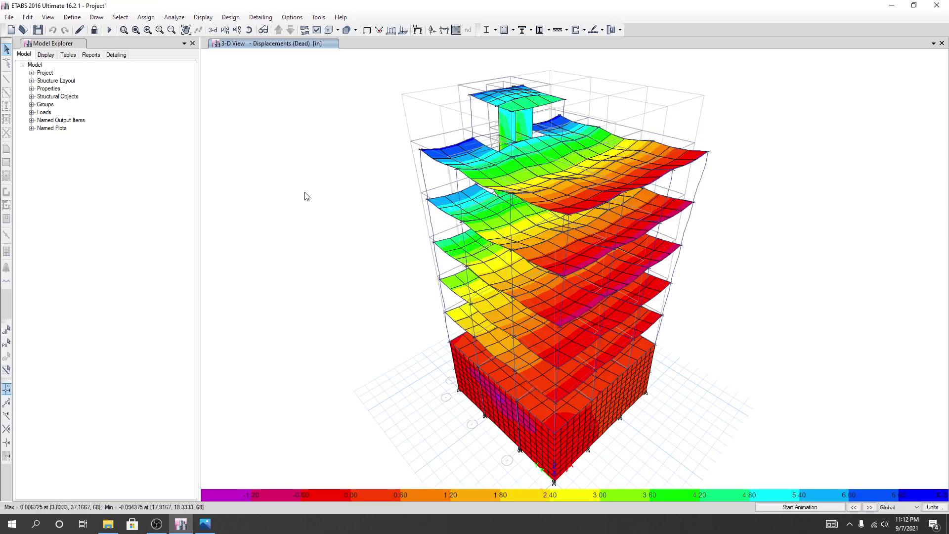
{"action": "middle_click_drag", "start_coordinate": [346, 311], "coordinate": [336, 319]}
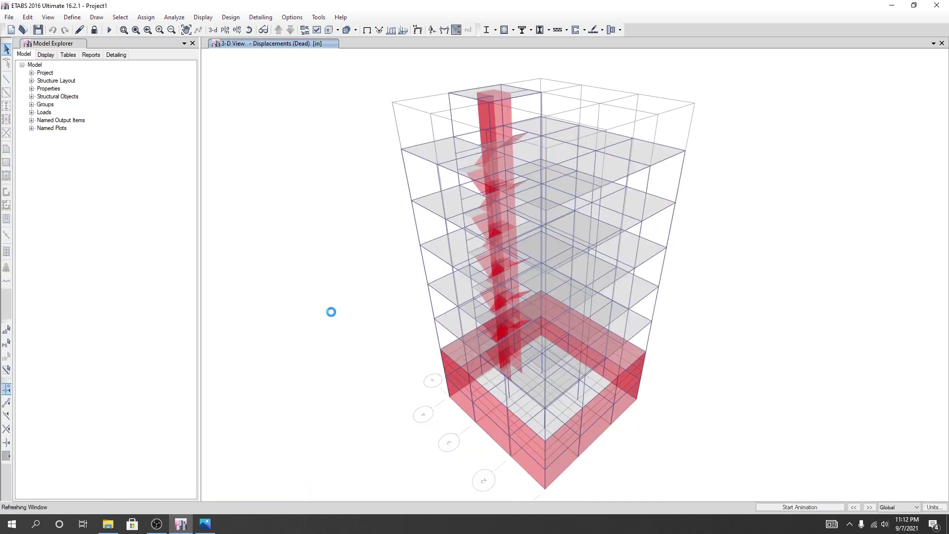
{"action": "right_click", "coordinate": [557, 239]}
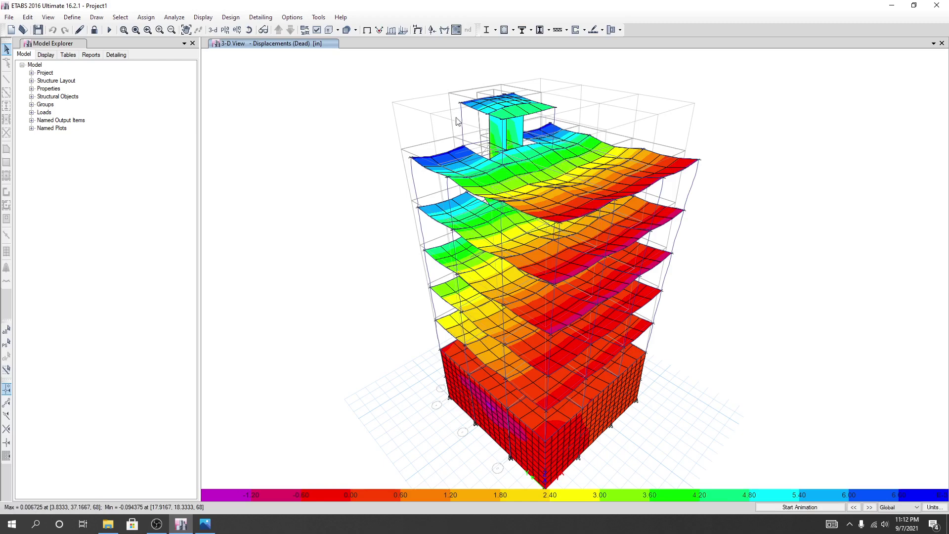
{"action": "middle_click_drag", "start_coordinate": [698, 271], "coordinate": [695, 260]}
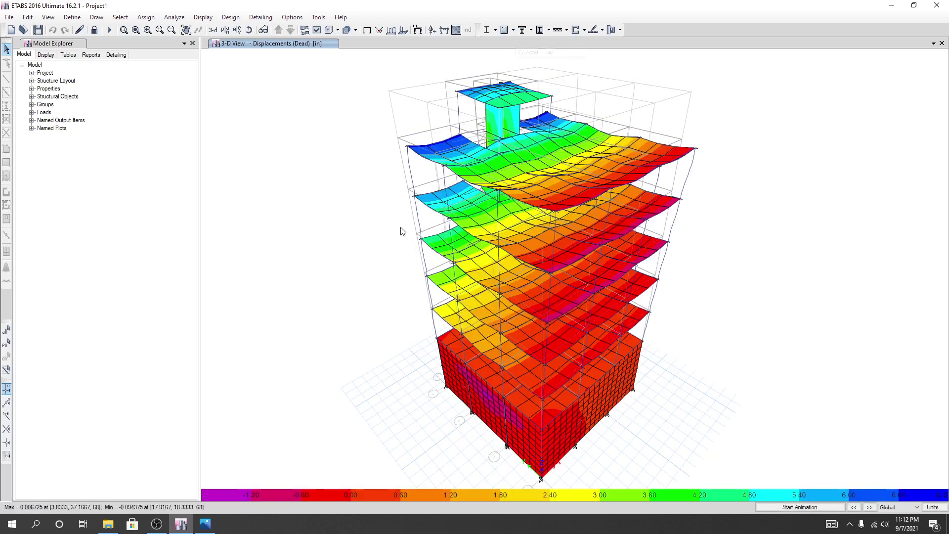
{"action": "middle_click_drag", "start_coordinate": [402, 229], "coordinate": [399, 221]}
{"action": "left_click", "coordinate": [156, 524]}
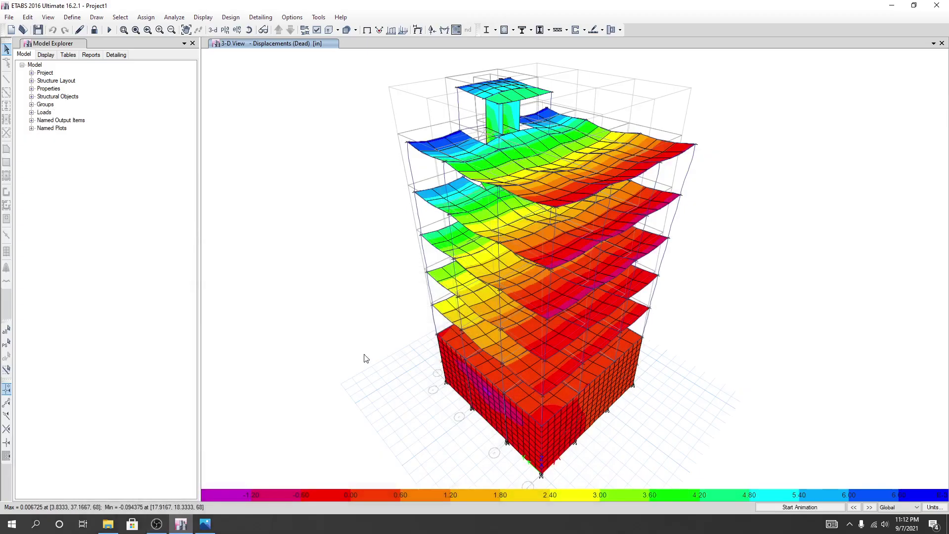
{"action": "middle_click_drag", "start_coordinate": [366, 358], "coordinate": [368, 361]}
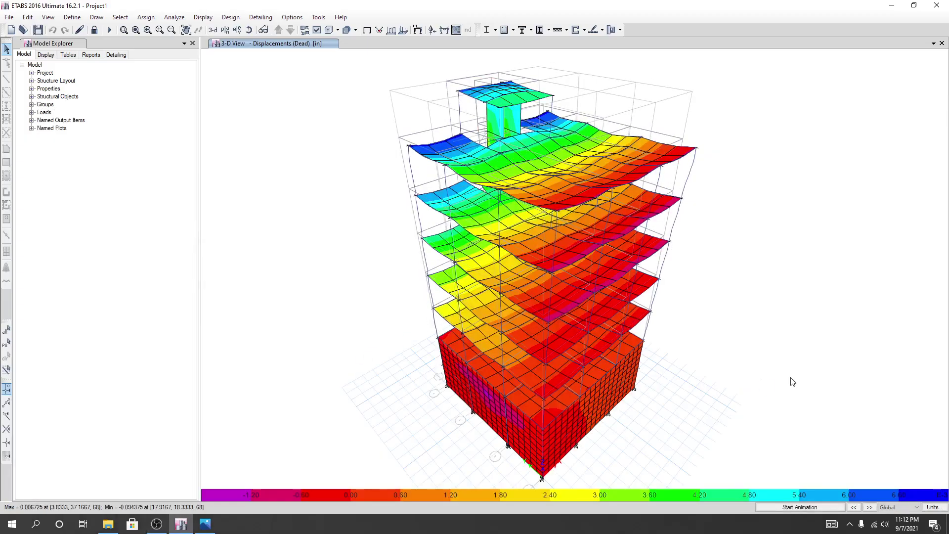